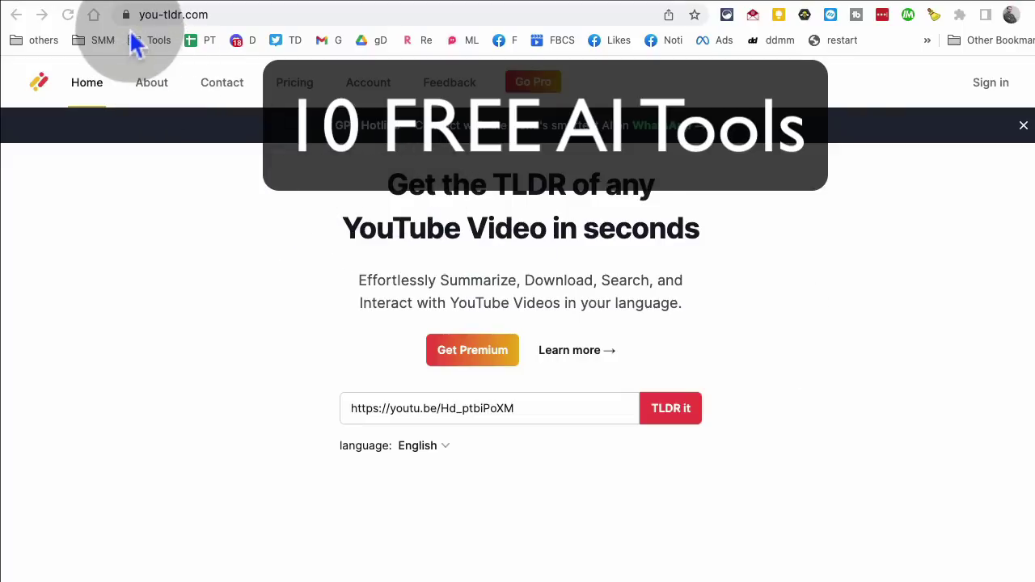
click(231, 17)
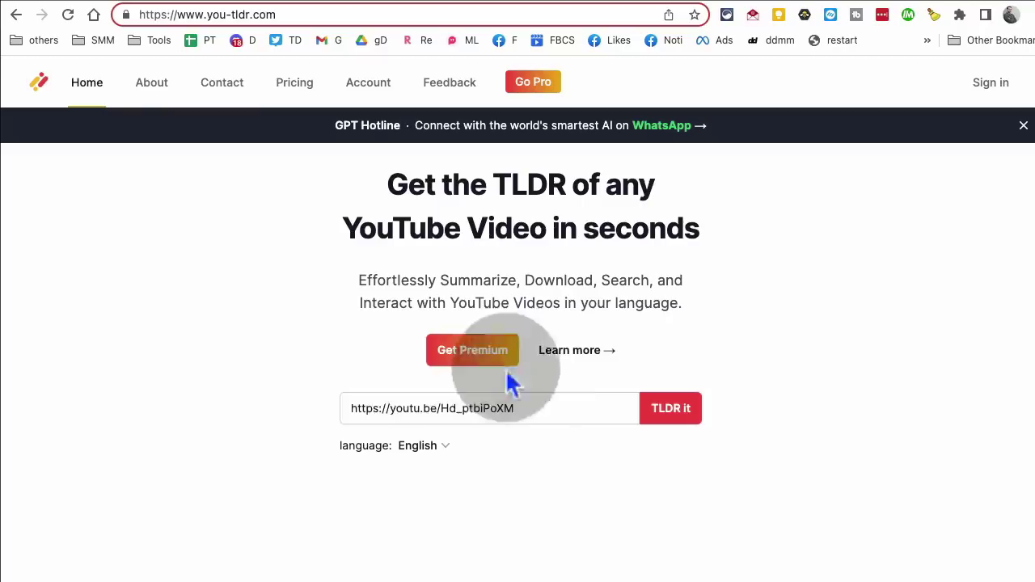
click(679, 416)
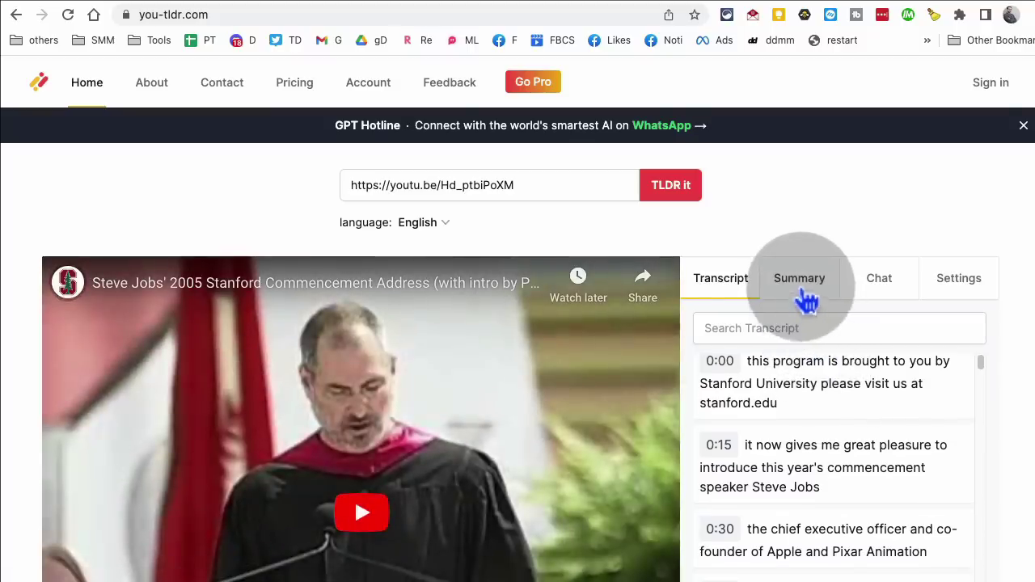
click(800, 283)
Step: Read through the generated summary of the commencement speech video, including its 0:00 and 15:00 sections
scroll(951, 352, down, 3)
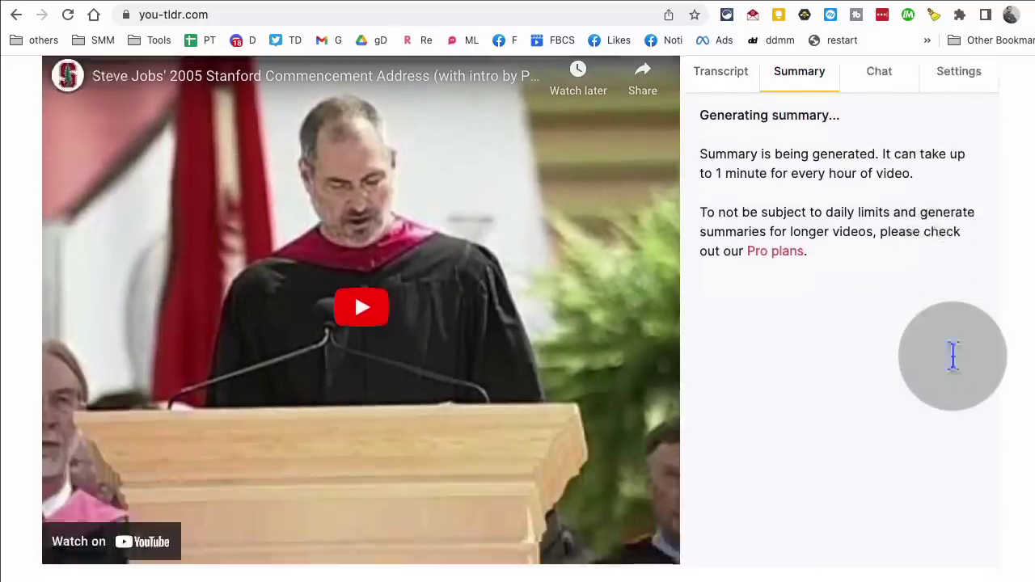
drag(977, 316, 982, 540)
scroll(908, 312, down, 2)
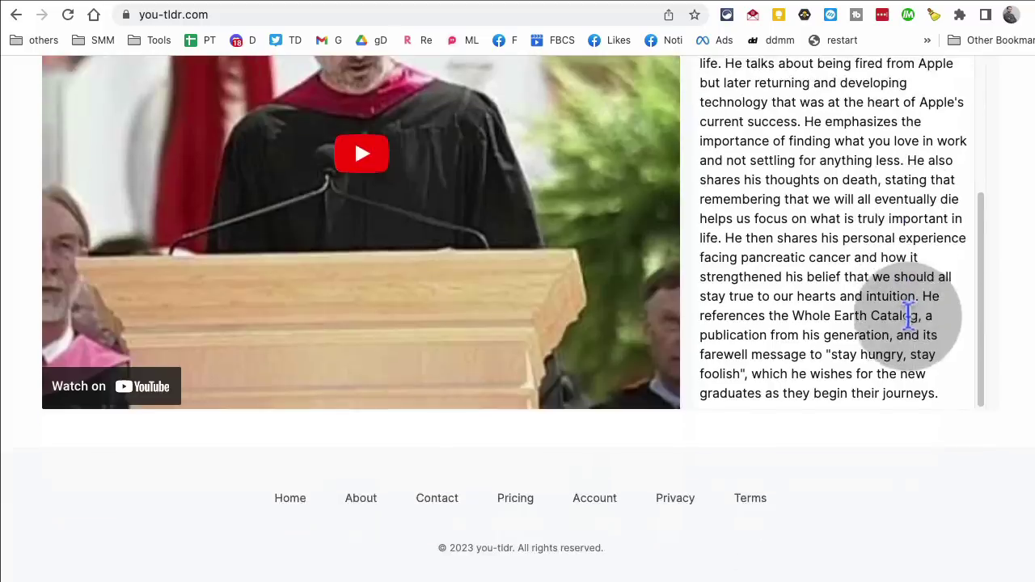
scroll(907, 312, up, 3)
scroll(772, 317, down, 1)
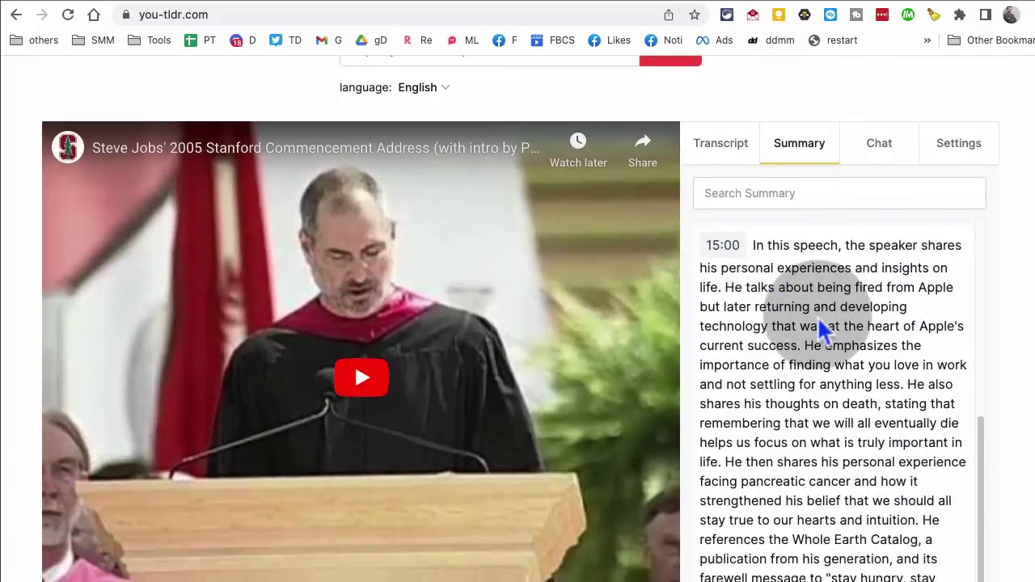
scroll(825, 329, down, 1)
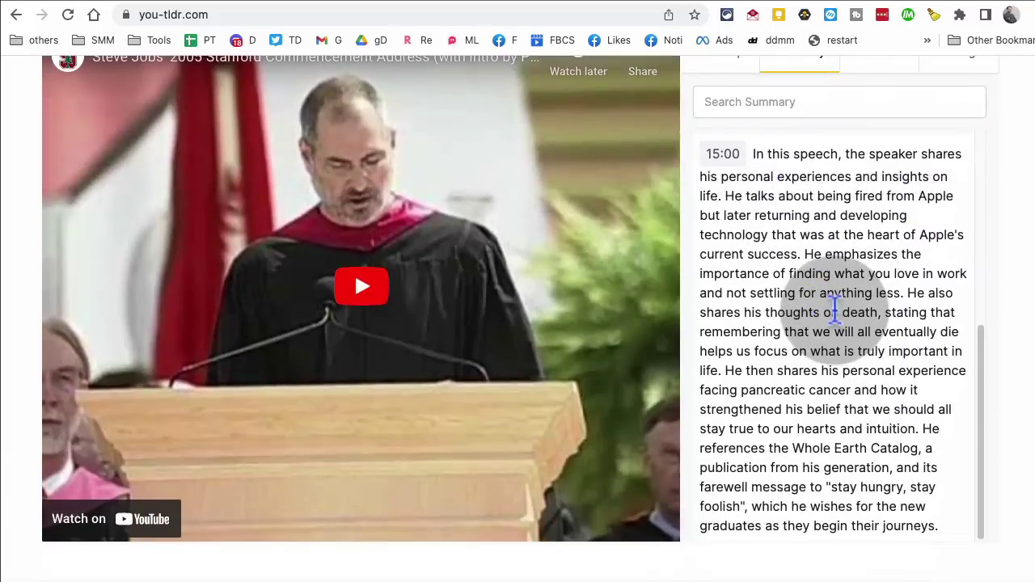
scroll(830, 311, up, 5)
scroll(807, 315, up, 1)
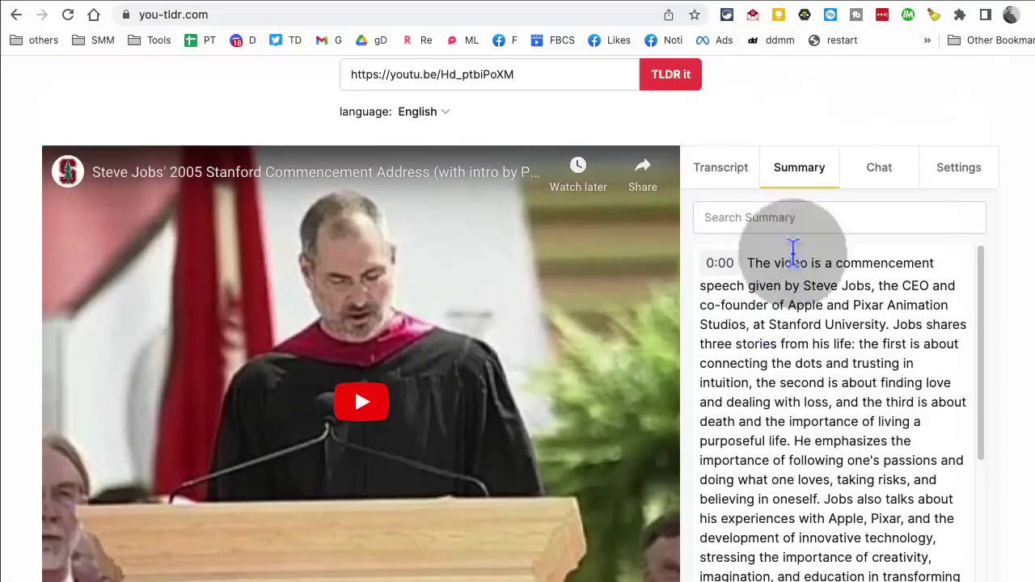
click(778, 223)
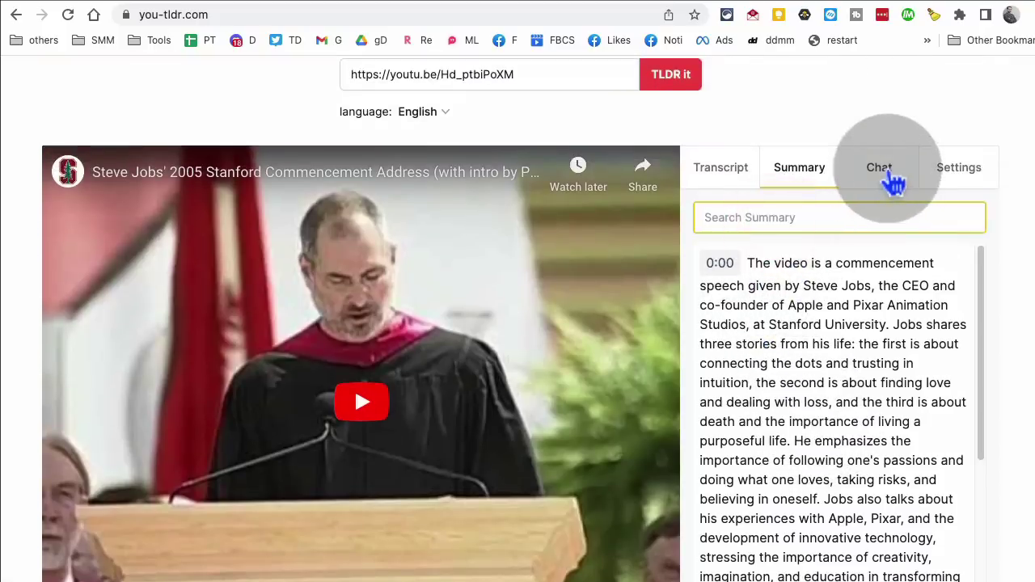
Step: Ask the video chat "give me 3 key take aways form this video?" and view the reply
click(883, 176)
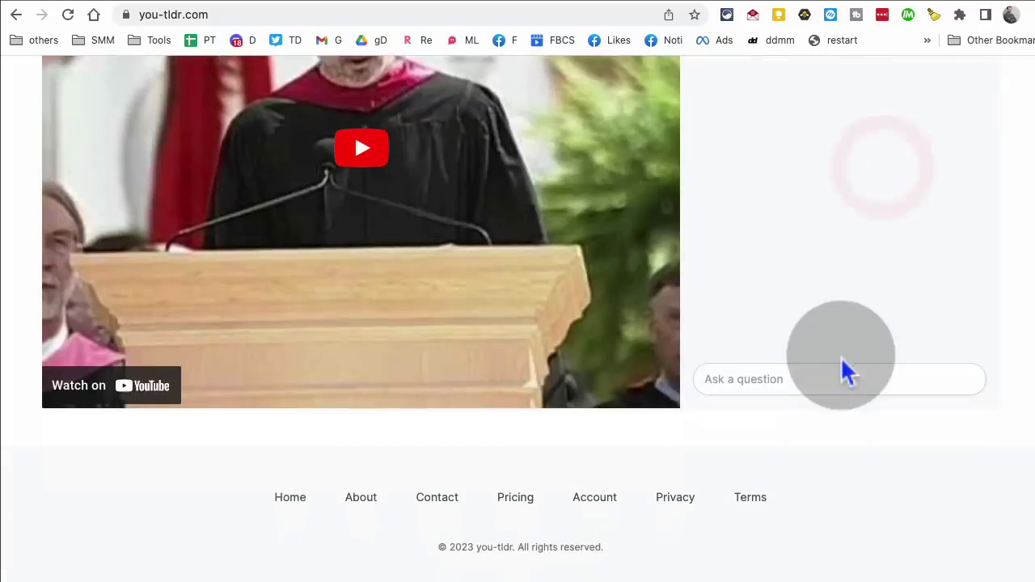
click(826, 373)
click(845, 422)
key(BackSpace)
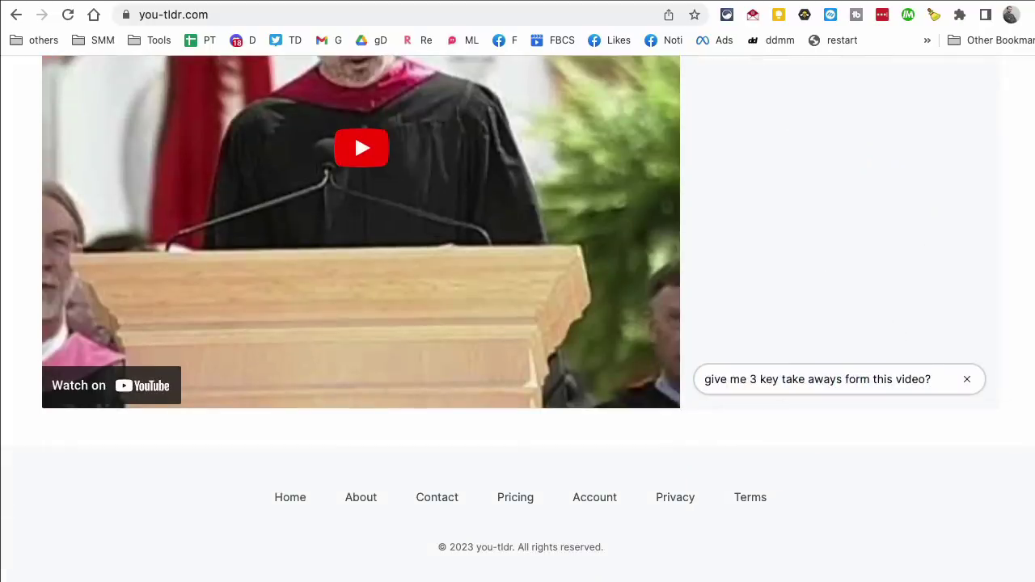
key(Return)
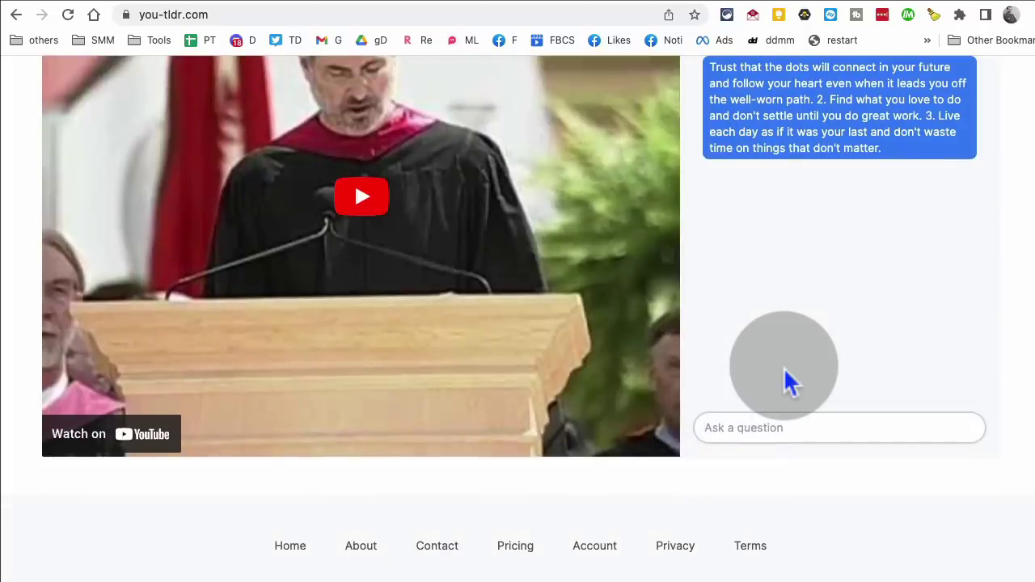
scroll(788, 380, up, 3)
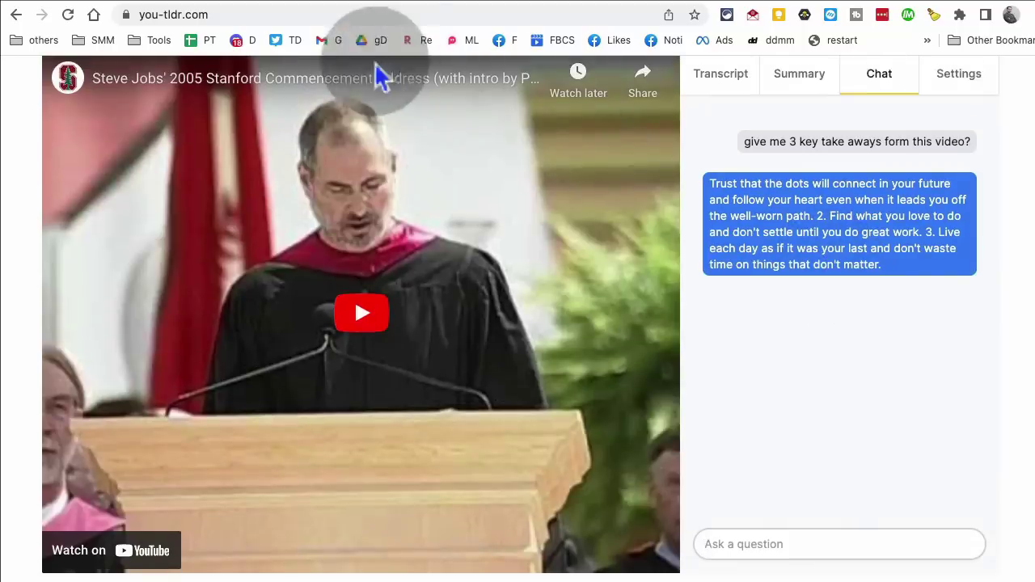
Step: Switch to gptminus1.com, paste the copied article about focus into the scramble field and submit it
key(super+bracketleft)
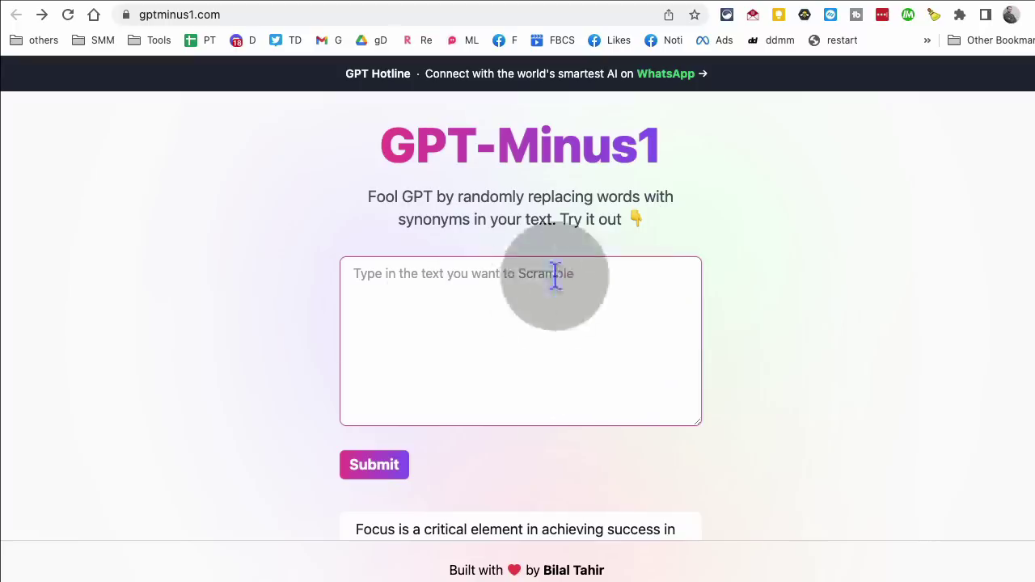
key(super+shift+v)
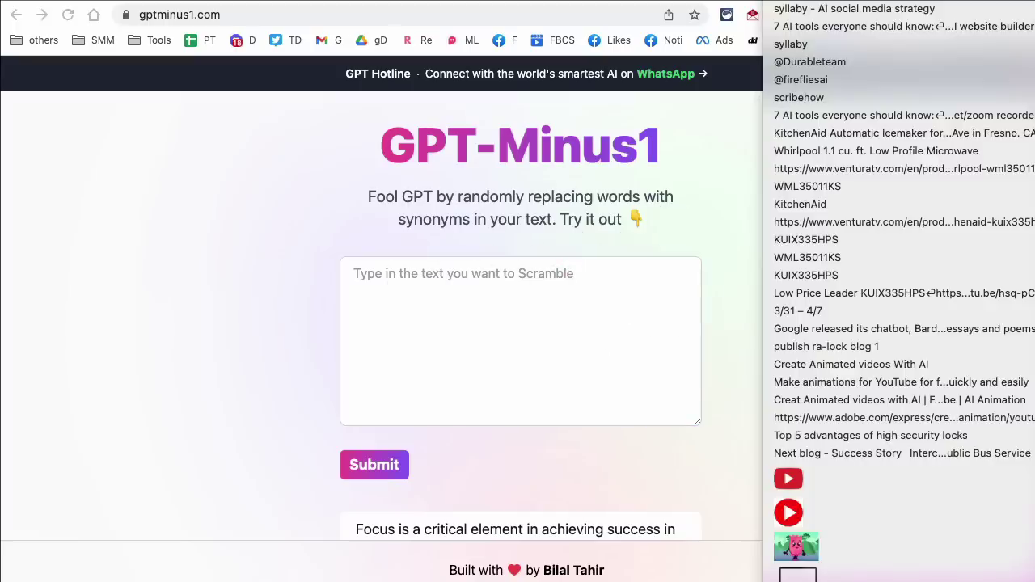
click(914, 26)
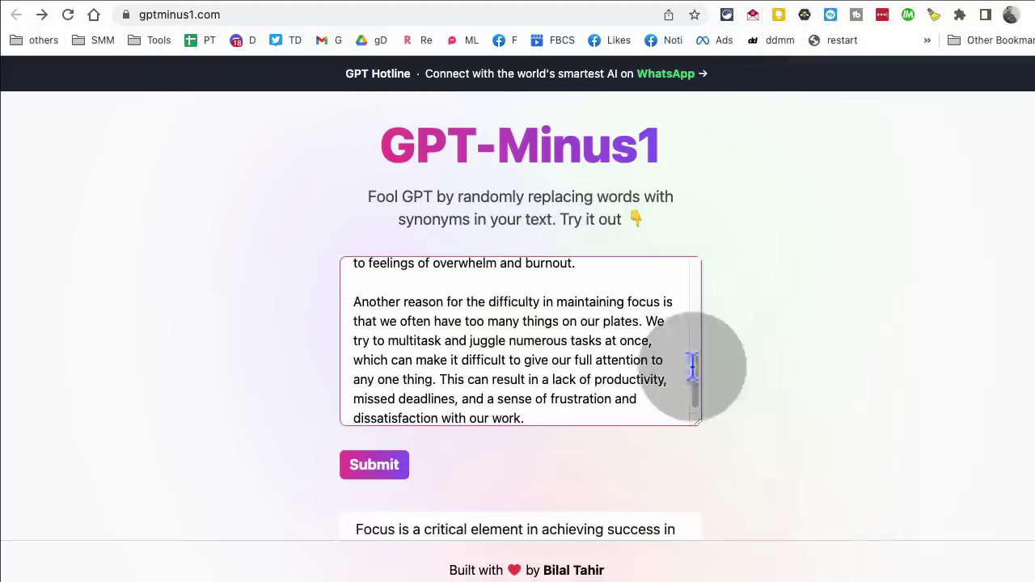
drag(700, 408, 708, 278)
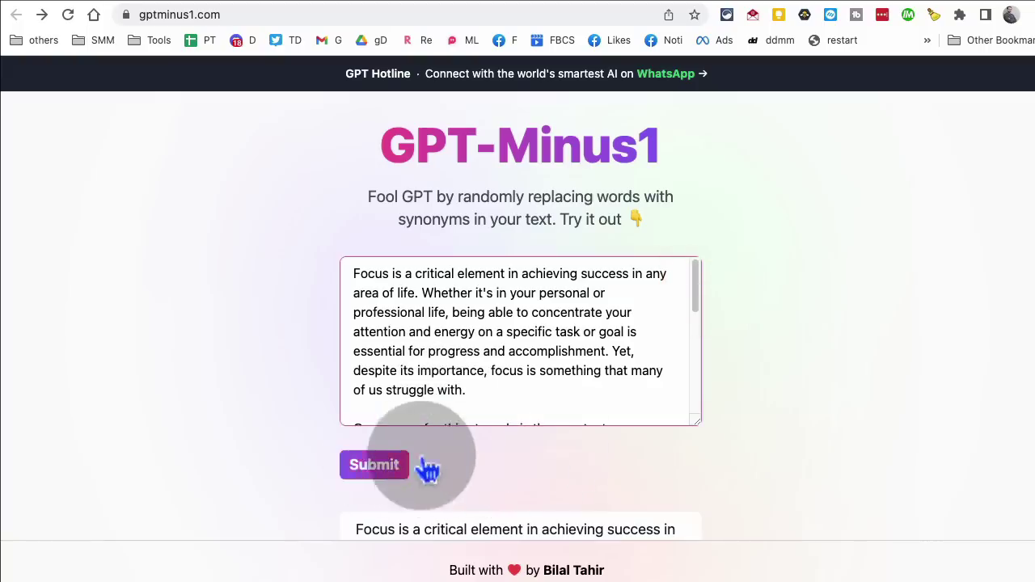
click(388, 469)
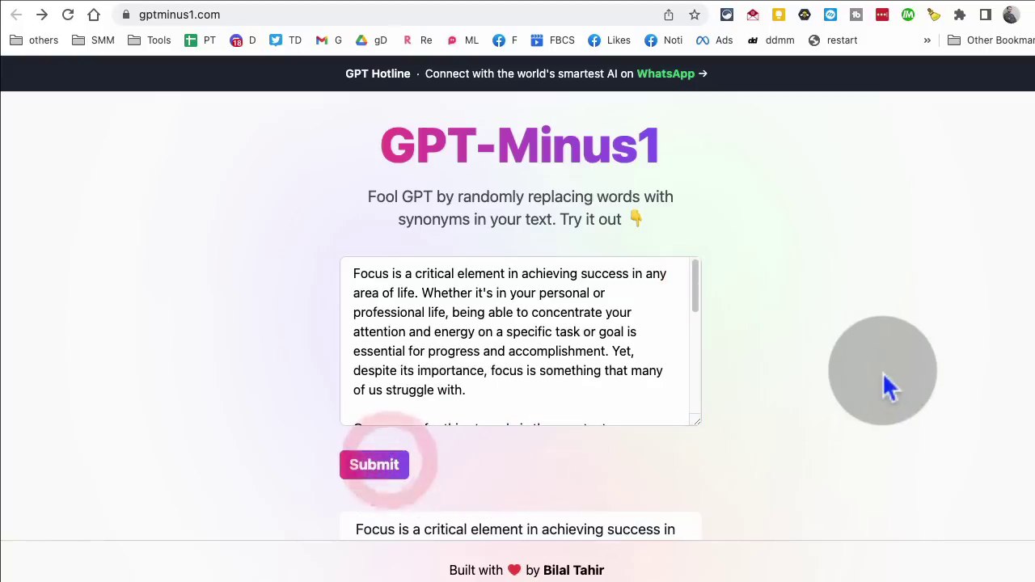
Step: Examine the scrambled article for the highlighted synonym replacements and compare it with the original text
scroll(887, 386, down, 5)
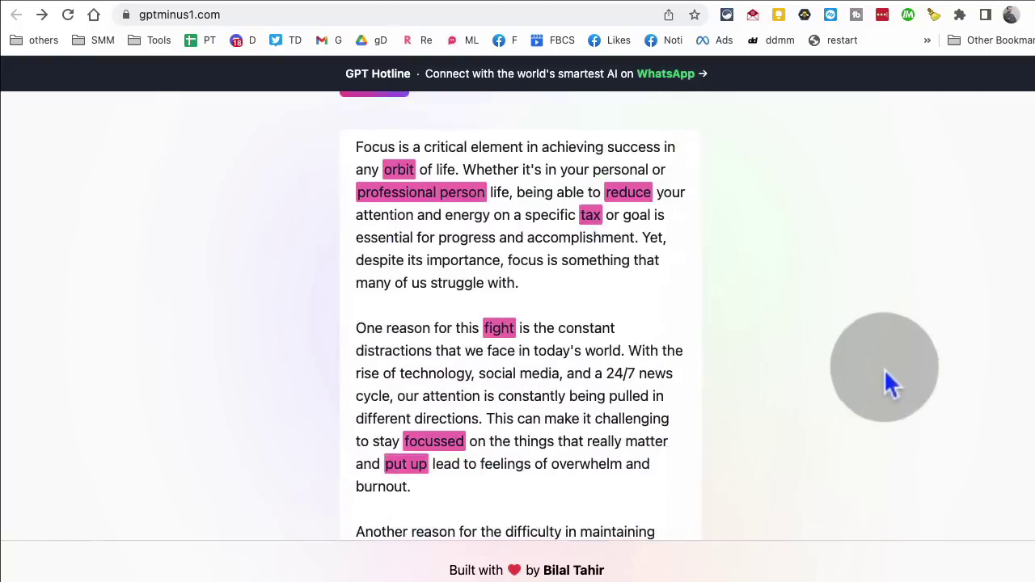
drag(468, 152, 632, 346)
scroll(658, 393, down, 3)
scroll(656, 380, up, 10)
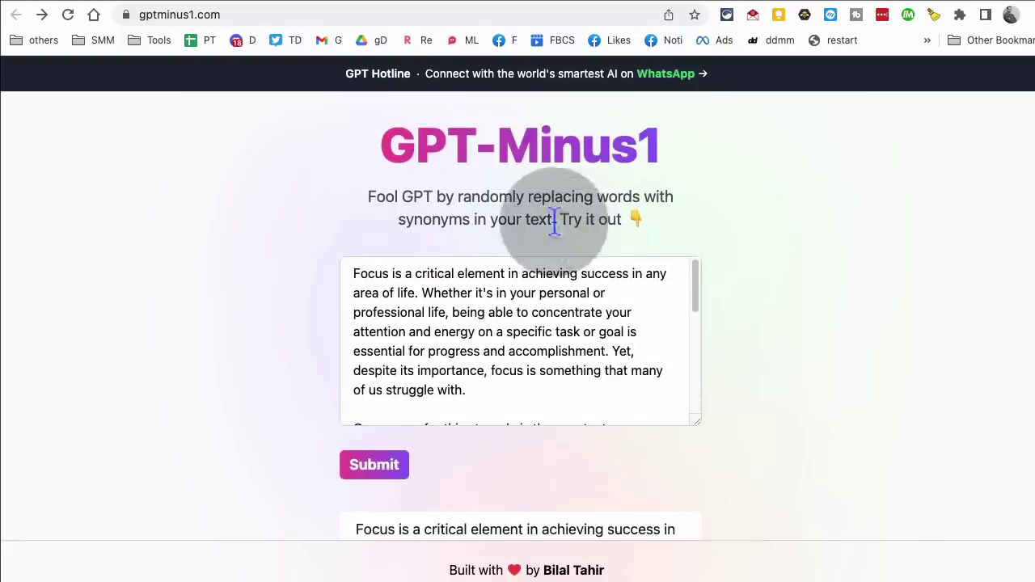
drag(500, 195, 653, 197)
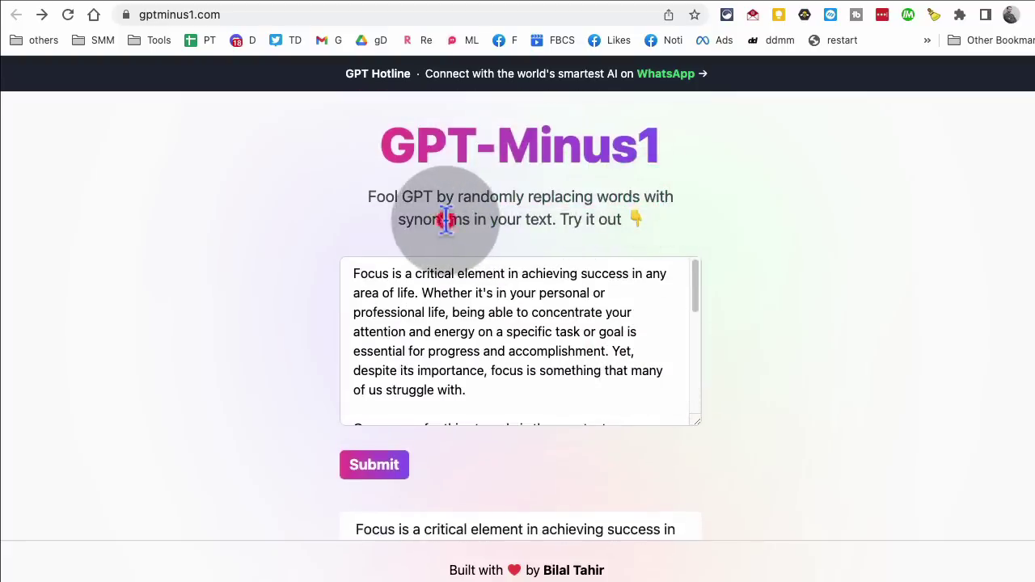
scroll(837, 338, down, 6)
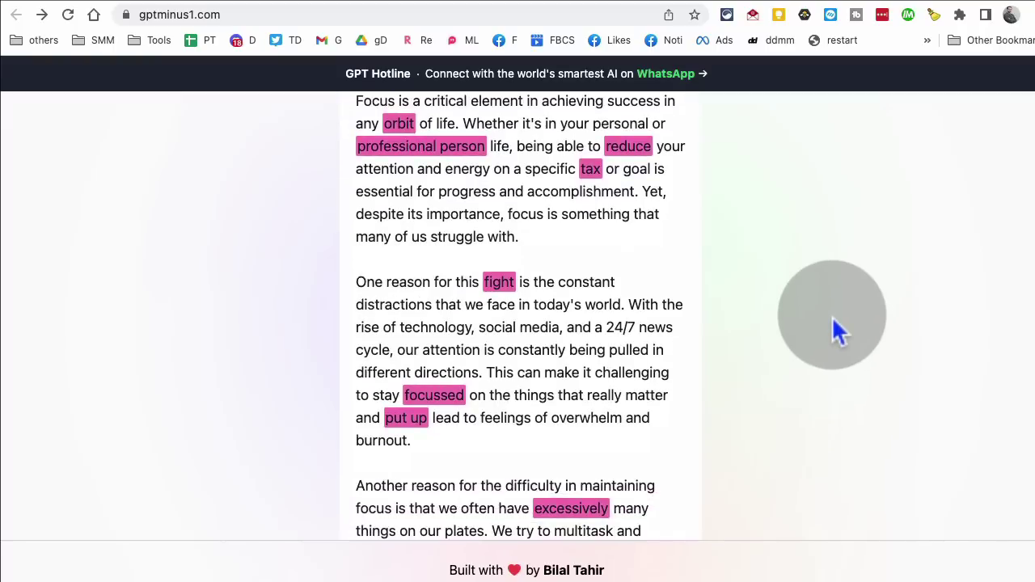
scroll(824, 330, up, 3)
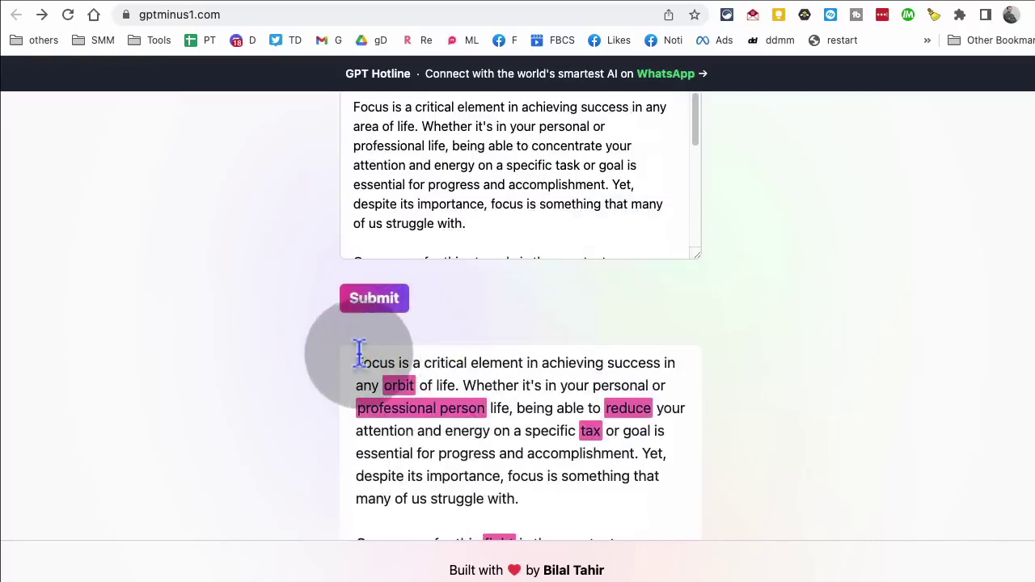
drag(358, 354, 686, 477)
scroll(693, 490, down, 6)
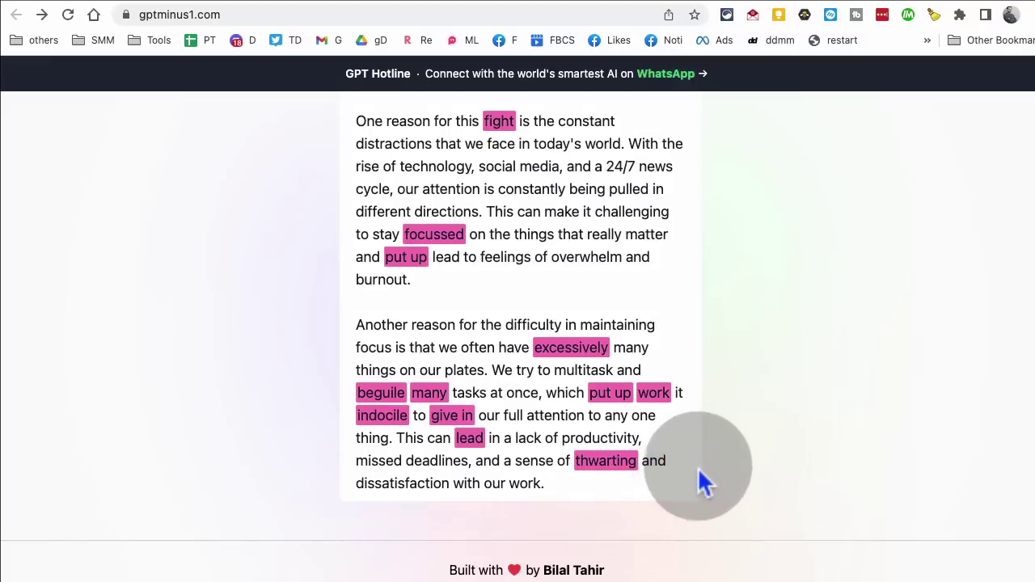
scroll(695, 477, up, 8)
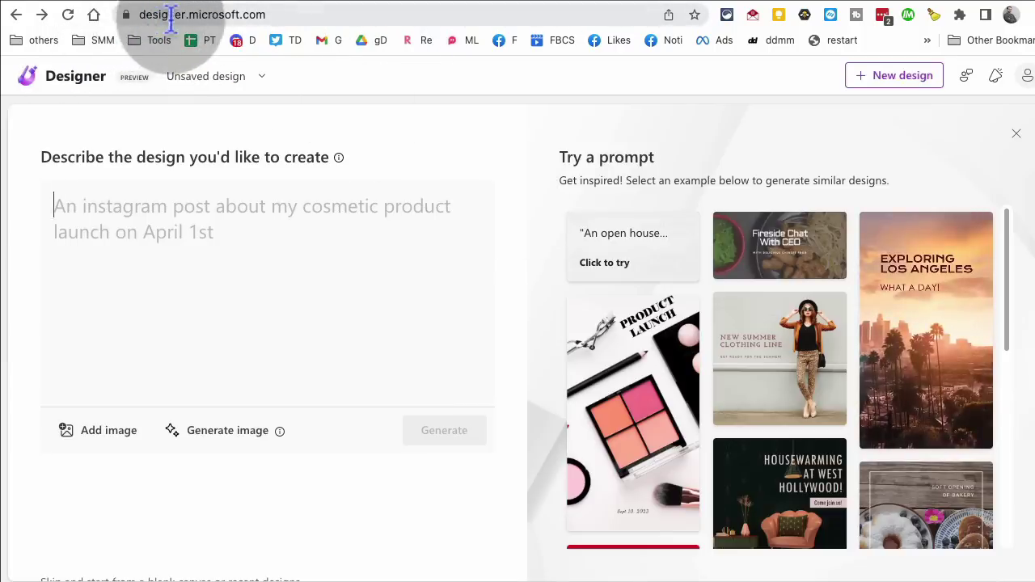
Step: On designer.microsoft.com, generate designs from the description "an instagram post about the power of focus"
click(310, 16)
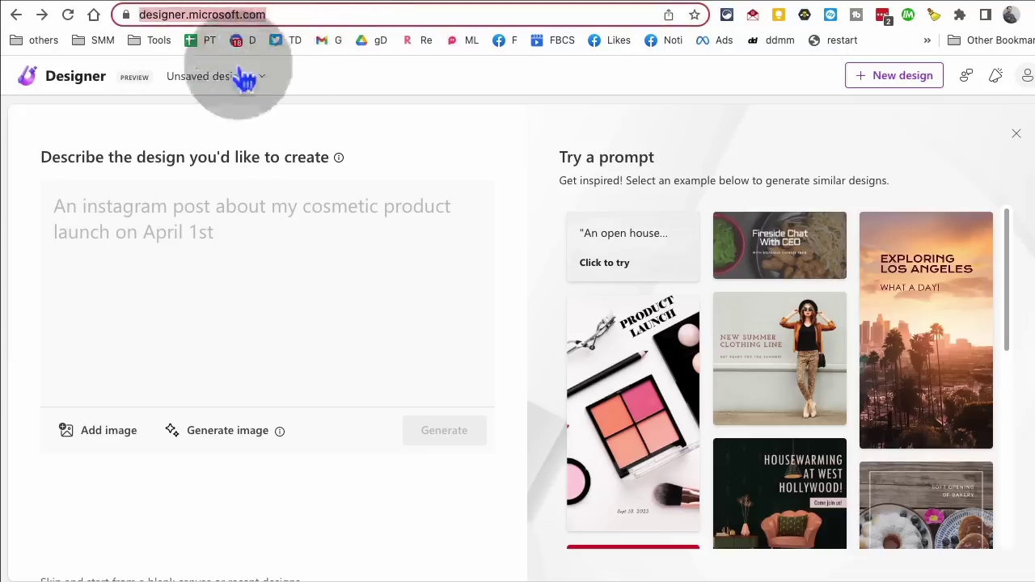
click(229, 252)
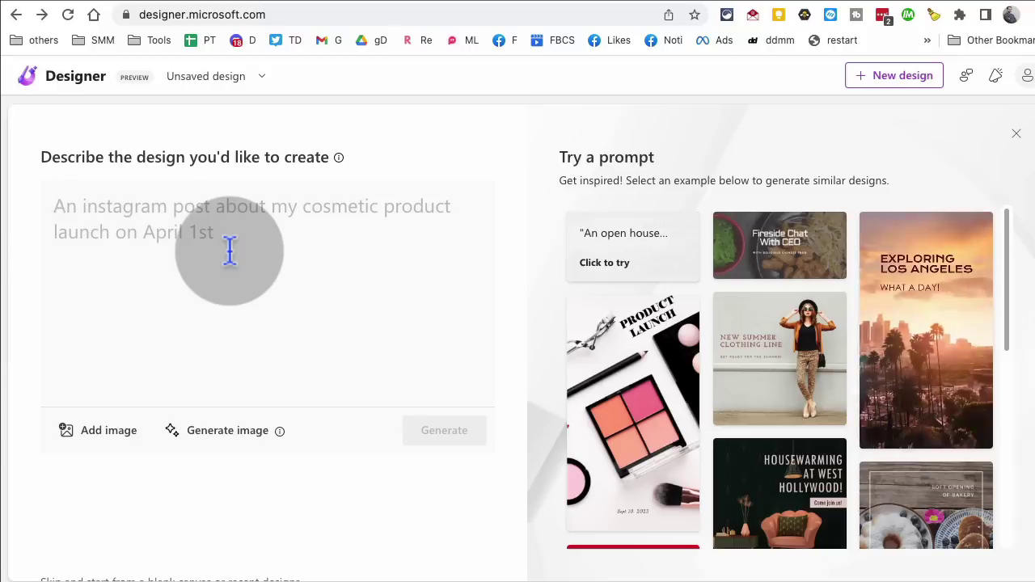
text(an)
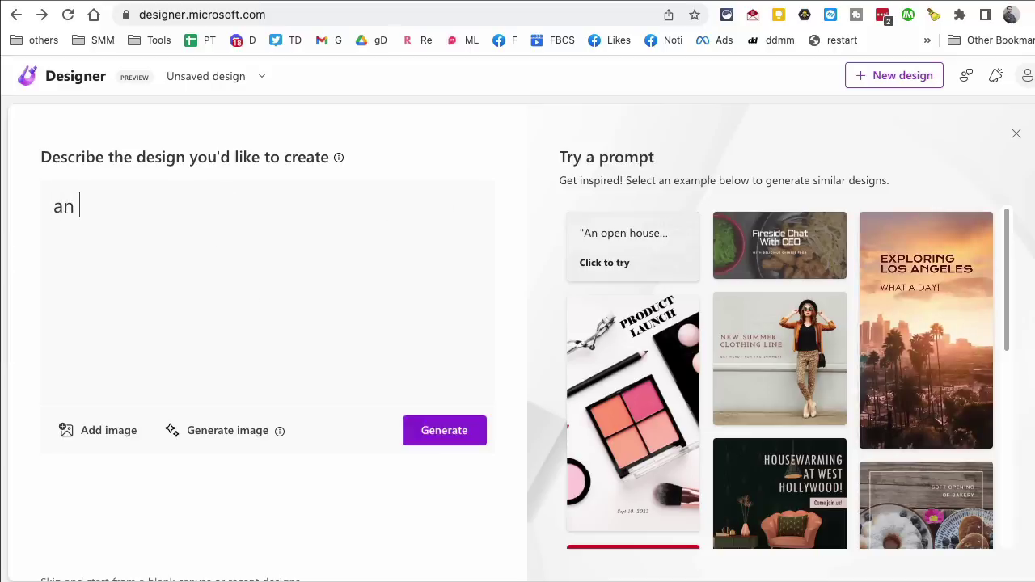
text( intagram post)
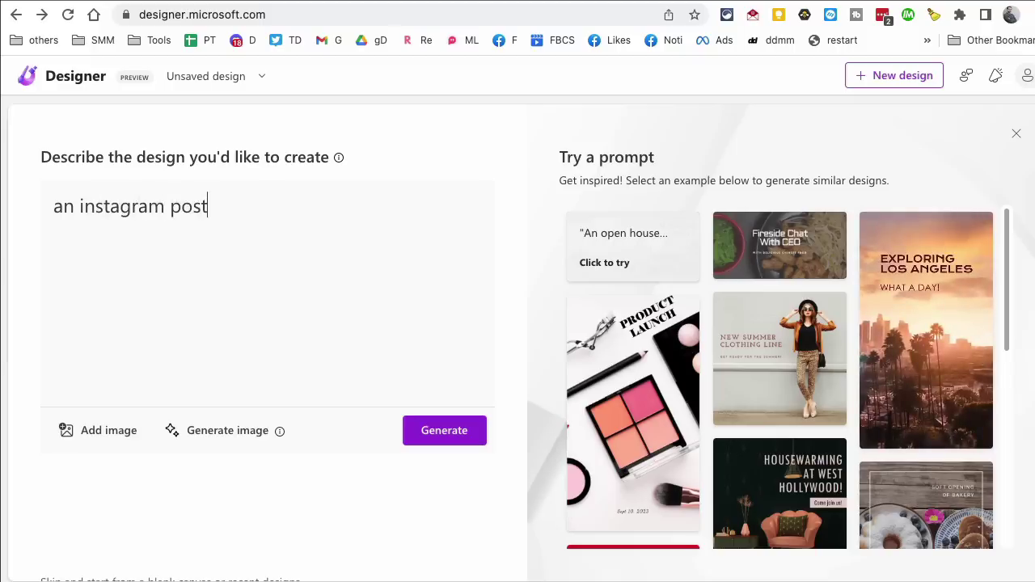
text(agram post about the powe)
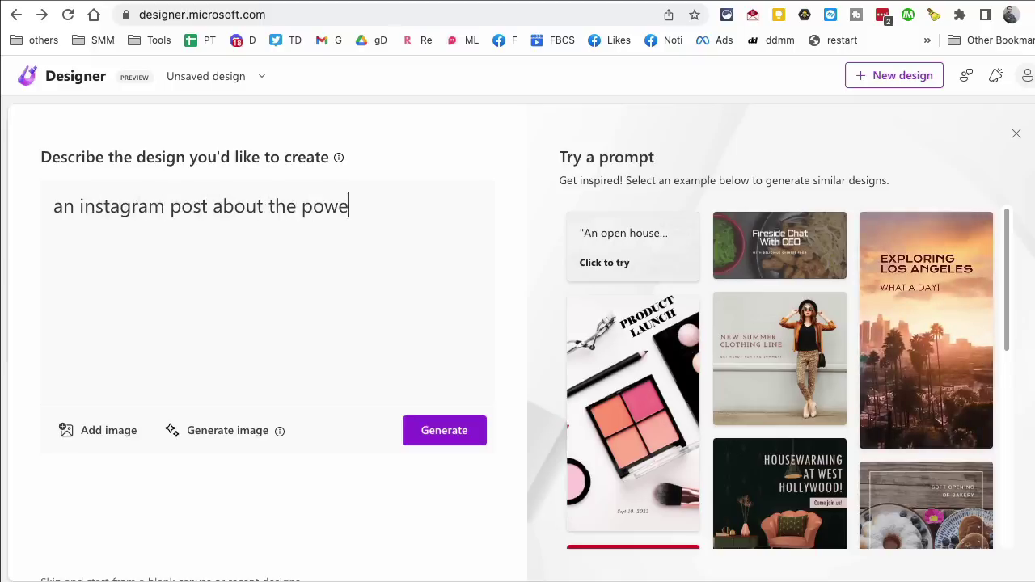
text(r of focus)
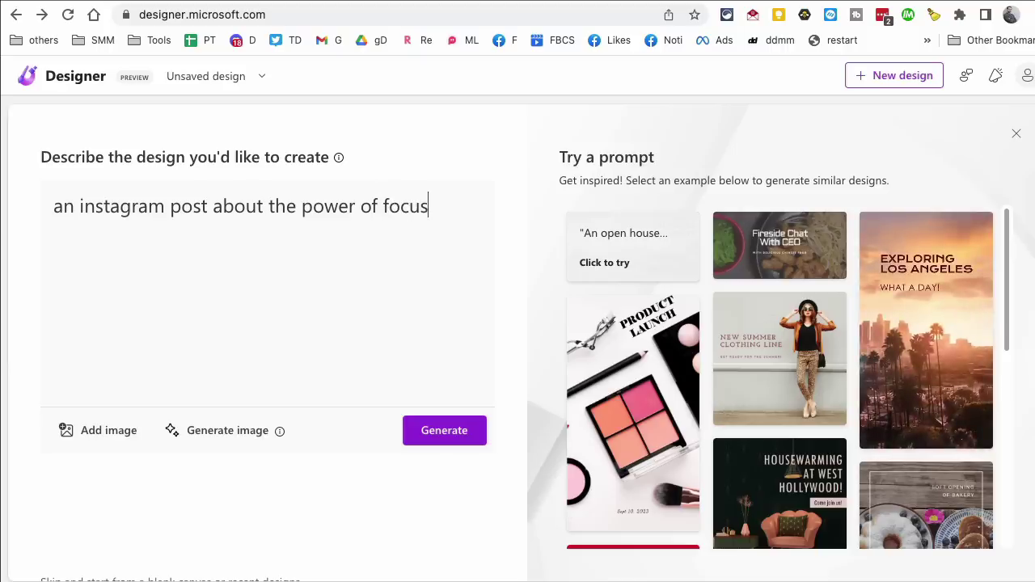
click(466, 433)
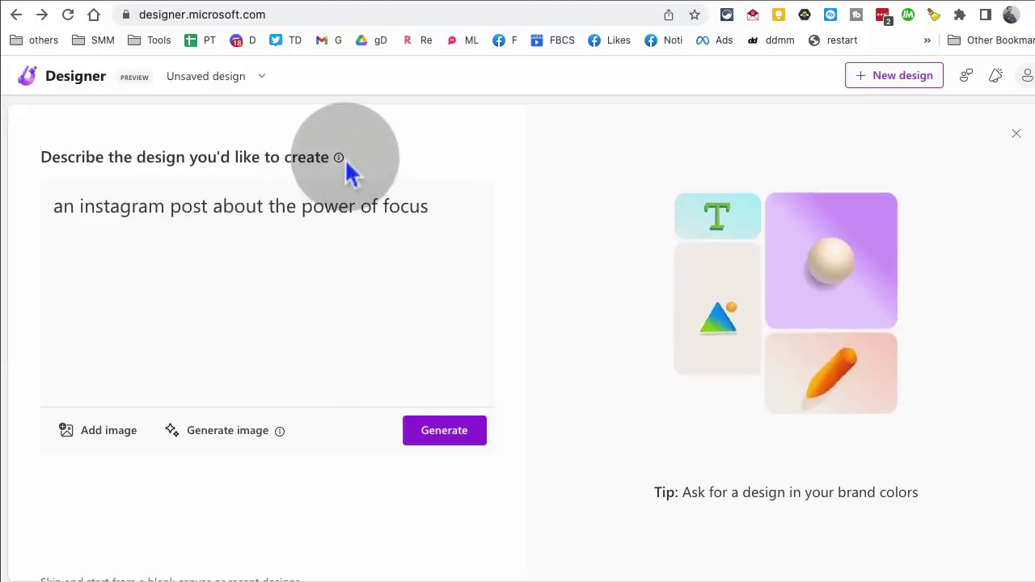
mouse_move(339, 161)
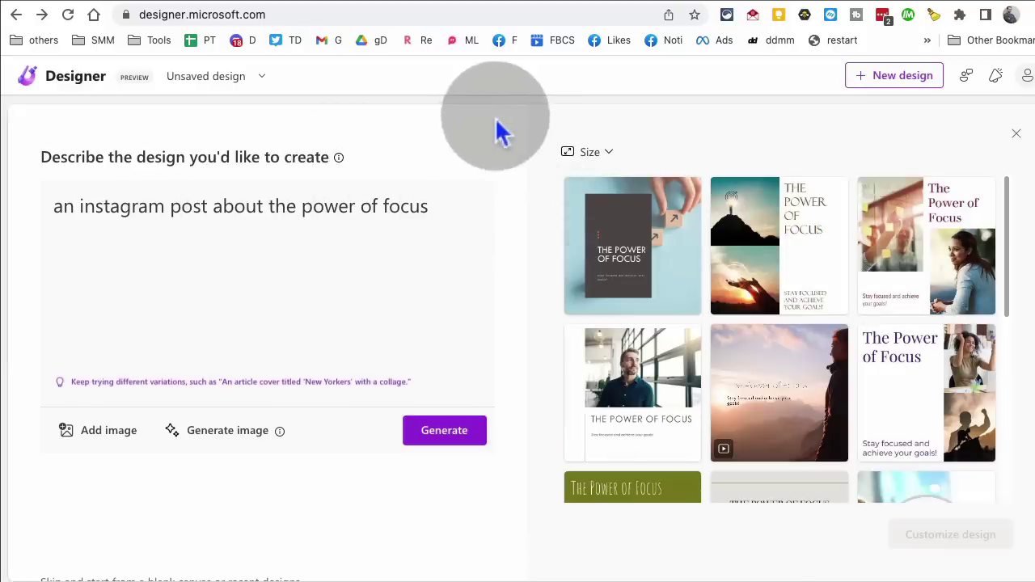
Step: Browse the generated designs and select the orange and yellow "The Power of Focus" design with the seated woman
click(488, 115)
scroll(890, 283, down, 3)
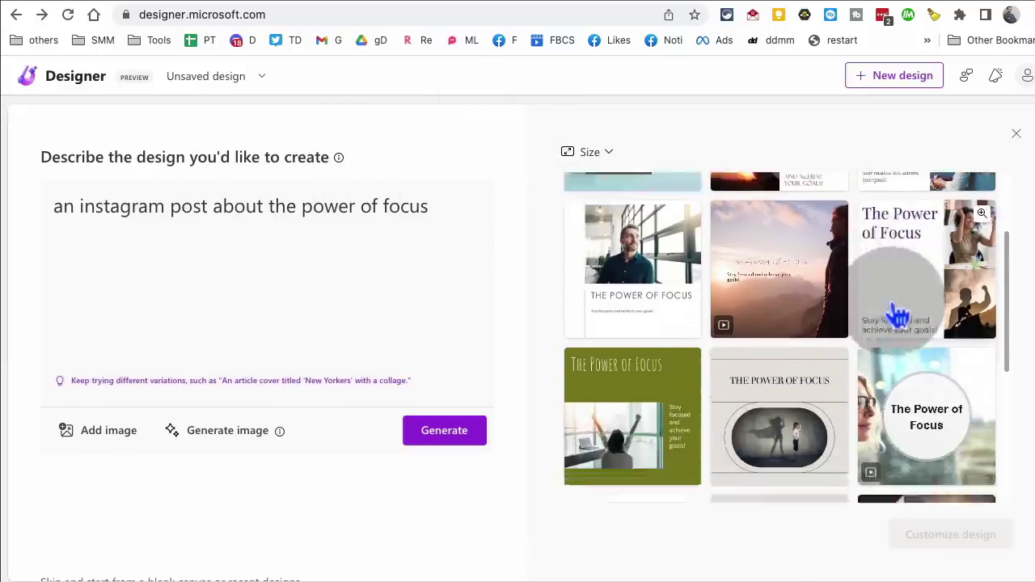
click(929, 321)
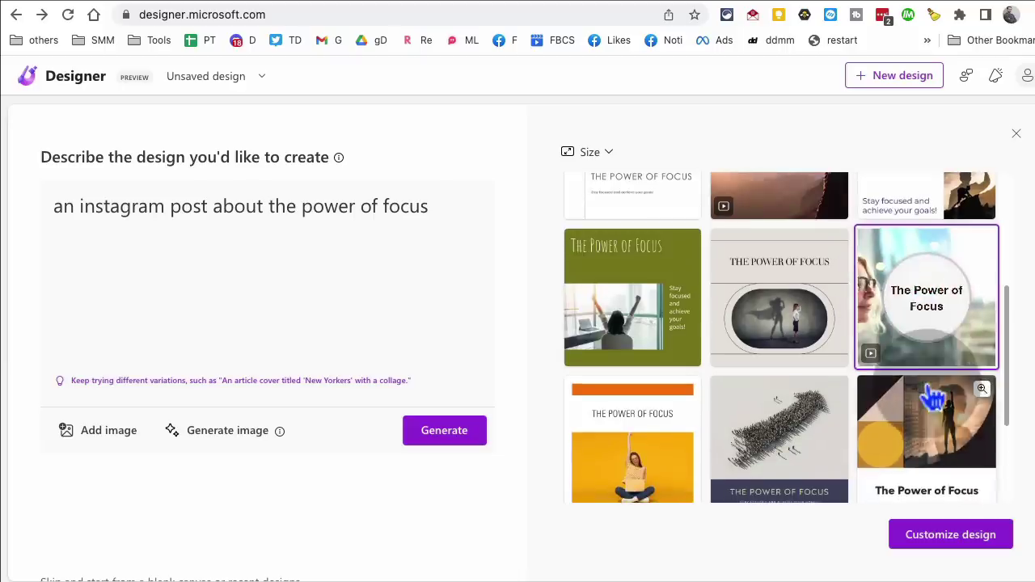
scroll(890, 388, down, 2)
click(623, 288)
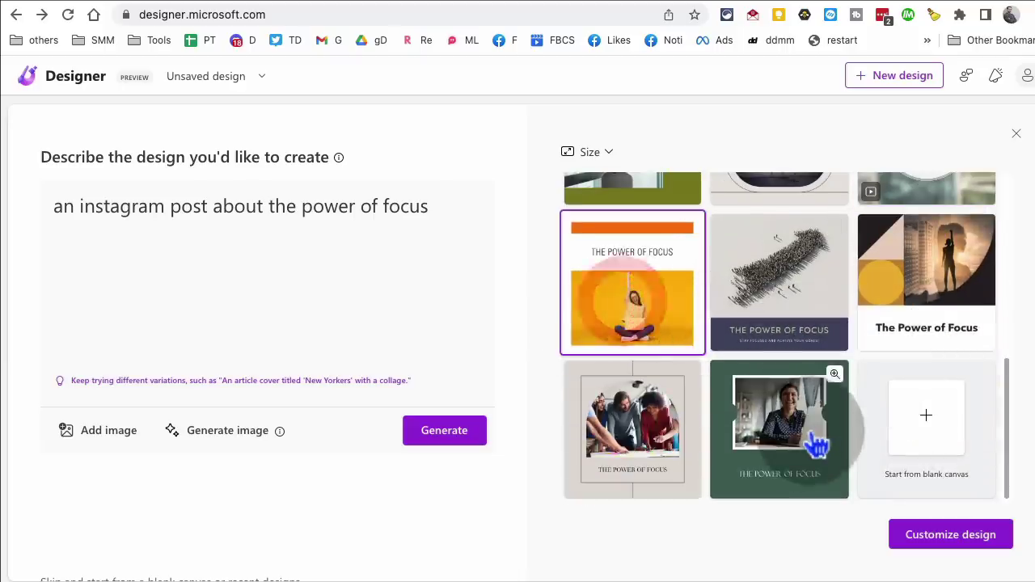
Step: Select the animated "The Power of Focus" design with the grey-rimmed circle and the blonde woman, and open it for customization
scroll(809, 443, down, 1)
scroll(805, 440, up, 2)
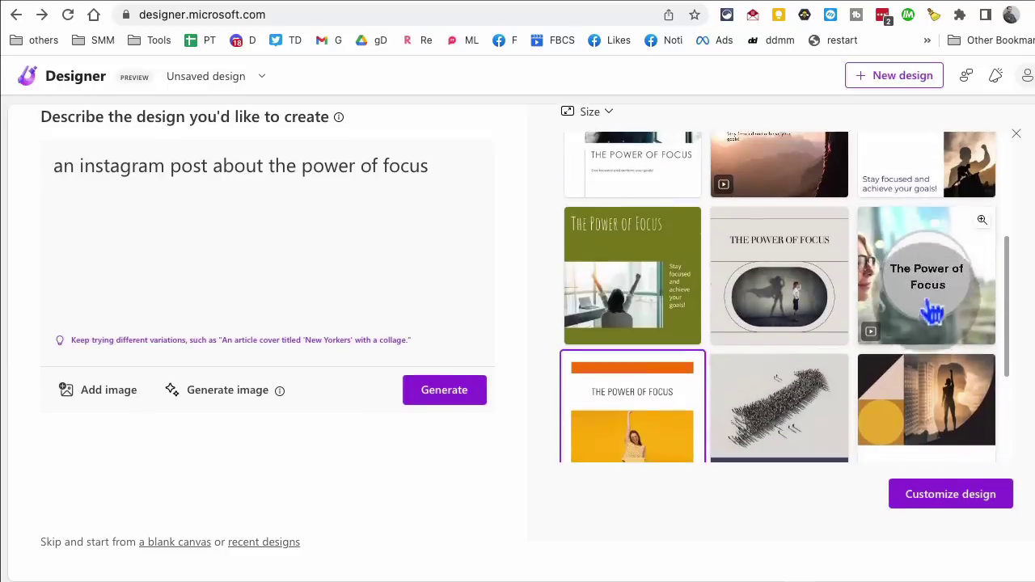
click(926, 277)
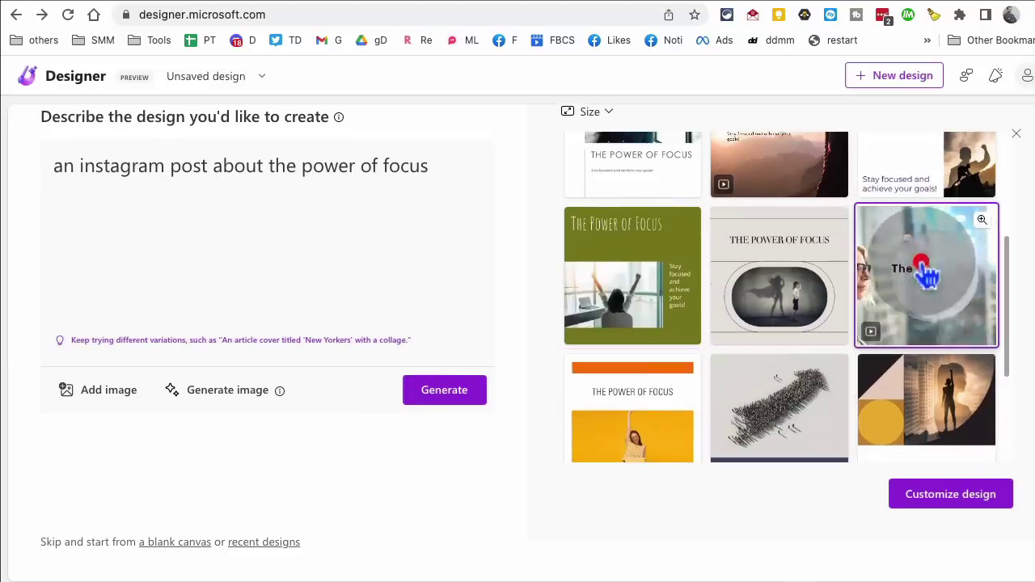
click(962, 503)
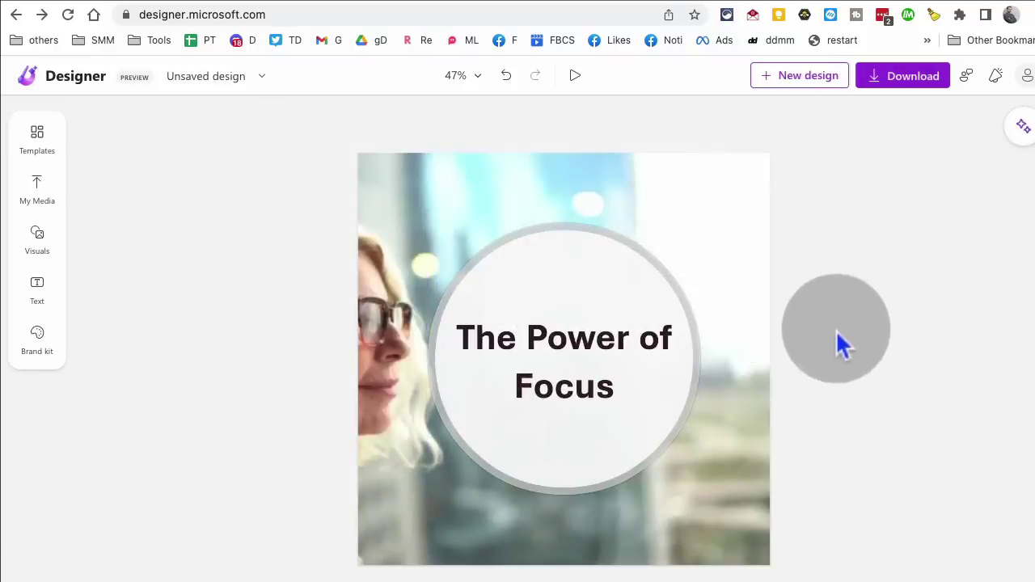
Step: Look through the recommended visuals, filled shapes and text styles available for the design
click(53, 261)
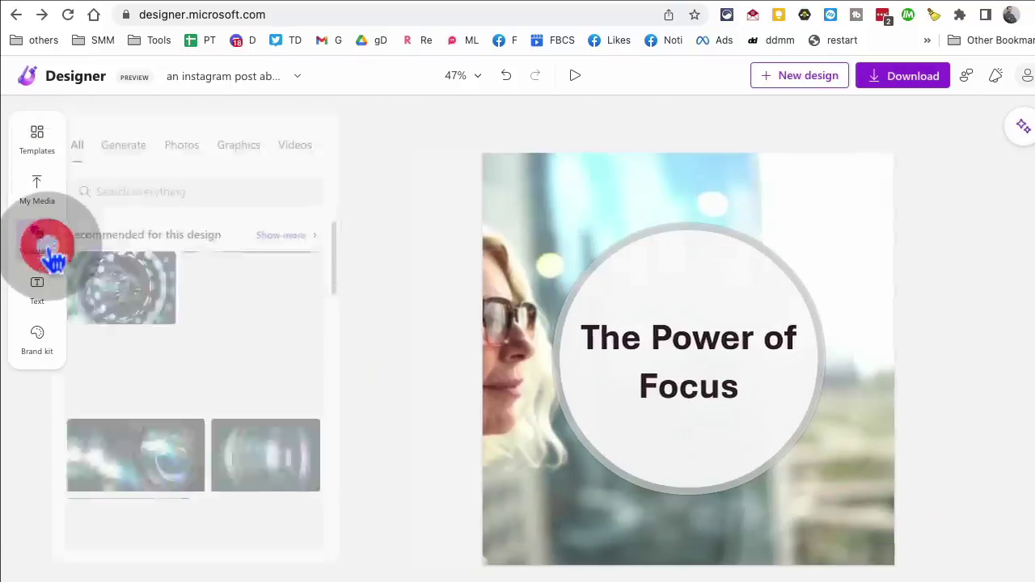
scroll(168, 366, down, 5)
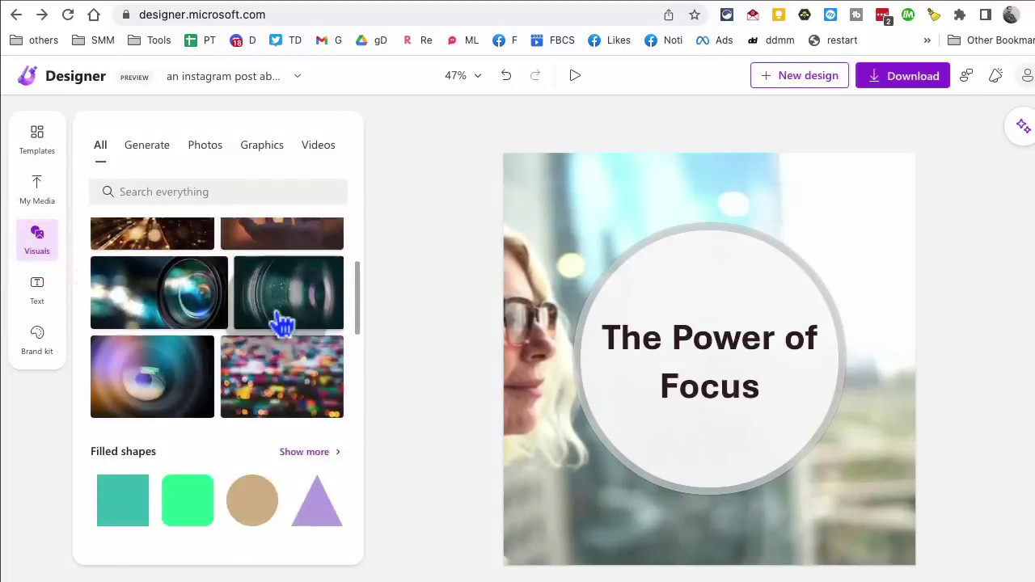
click(36, 291)
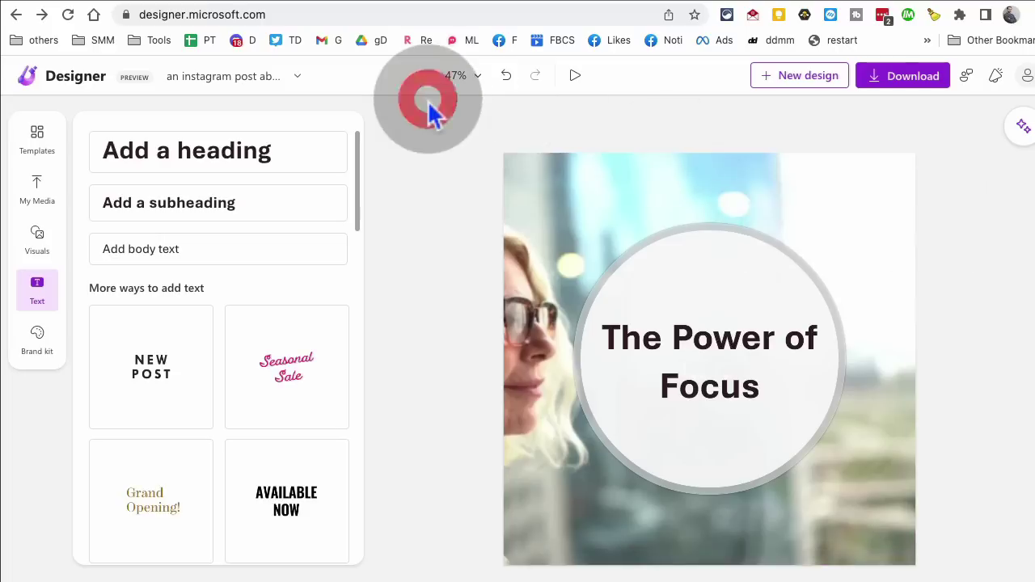
Step: Switch to perplexity.ai and ask "can you tell me how to stay focused while working from home"
click(68, 15)
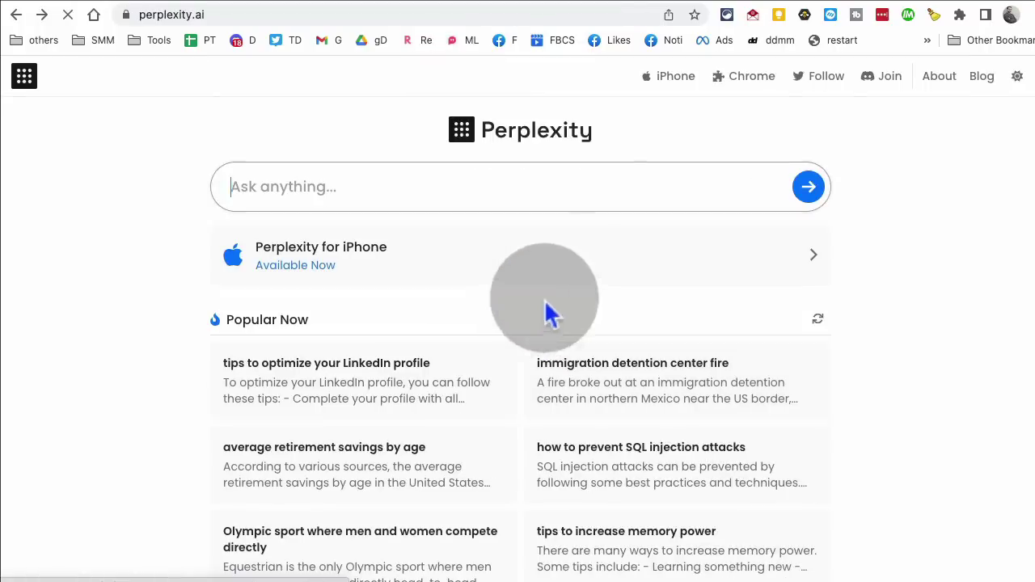
click(231, 15)
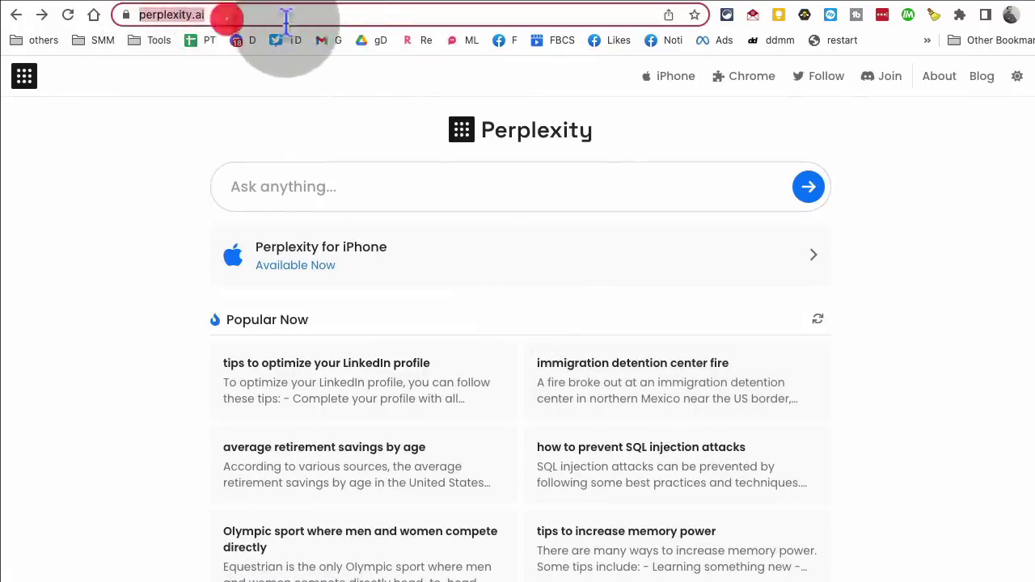
click(373, 178)
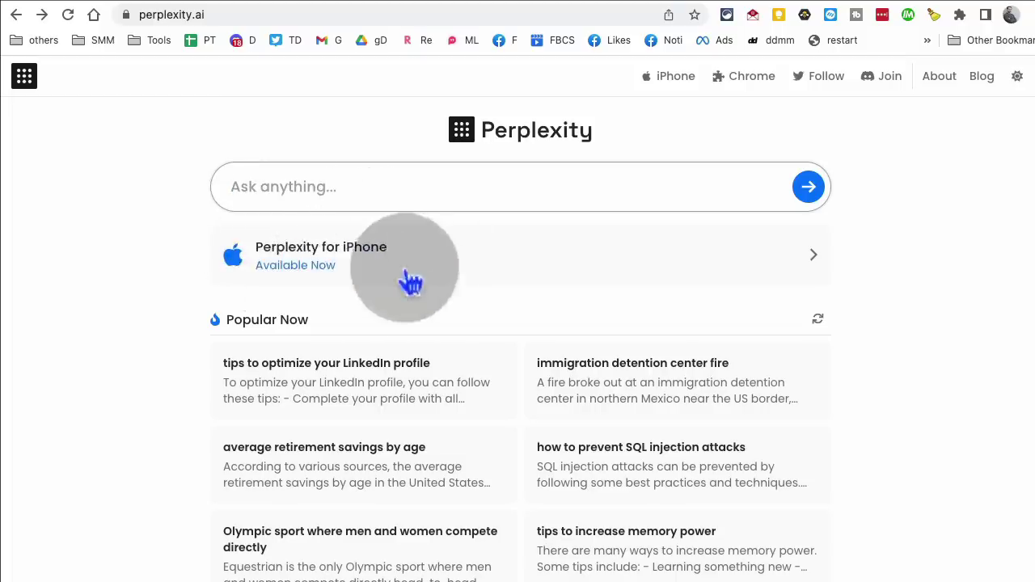
scroll(916, 439, down, 3)
scroll(917, 439, up, 3)
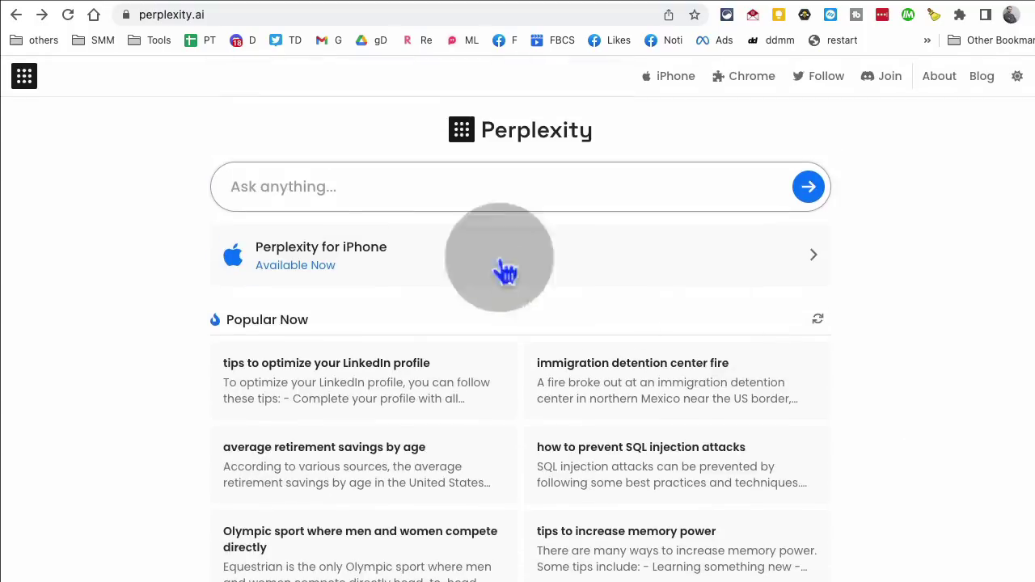
click(410, 190)
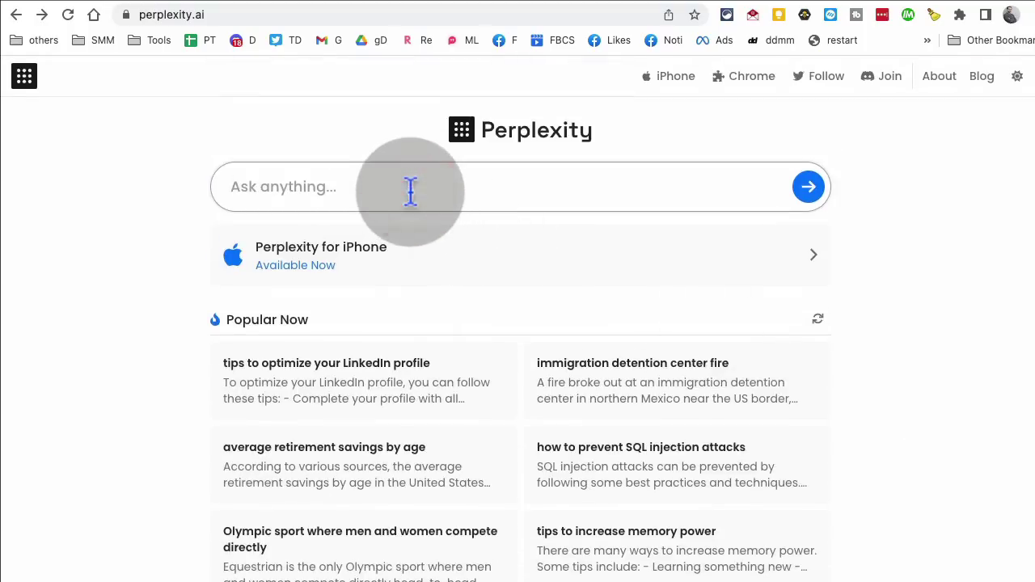
text(c)
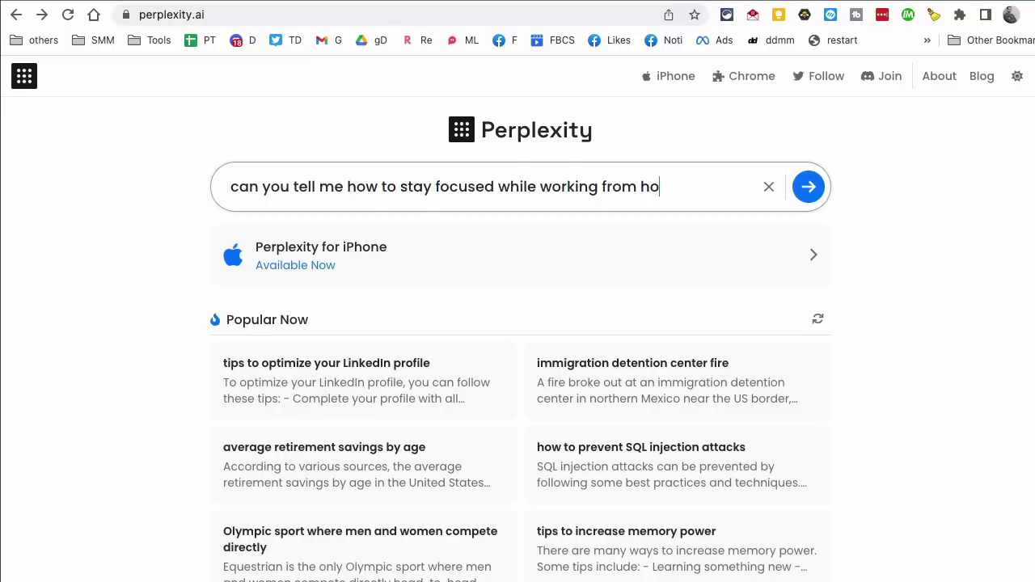
key(super+a)
key(Return)
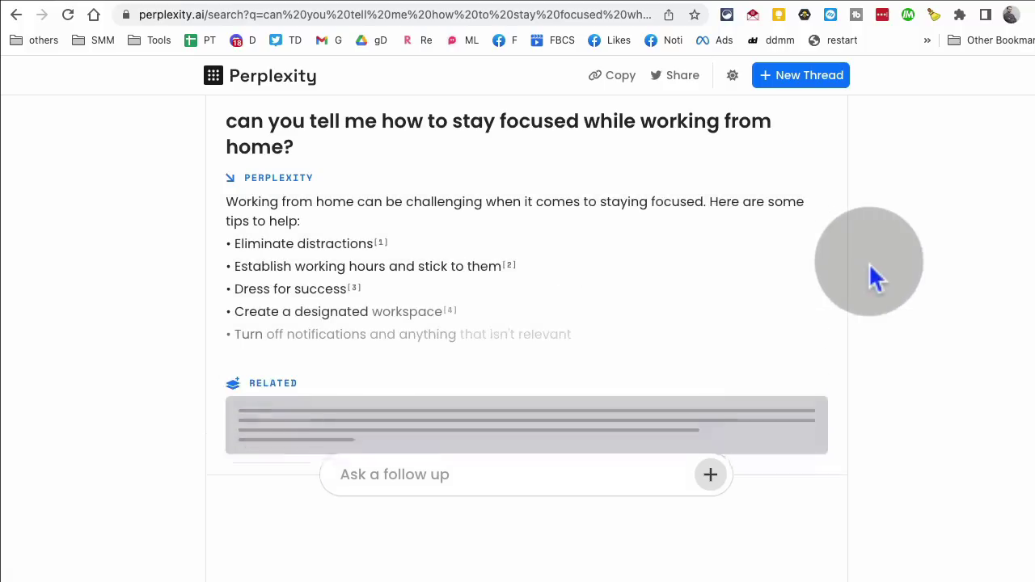
Step: Read the tips in the answer along with their source citations and the related questions
drag(439, 348, 219, 202)
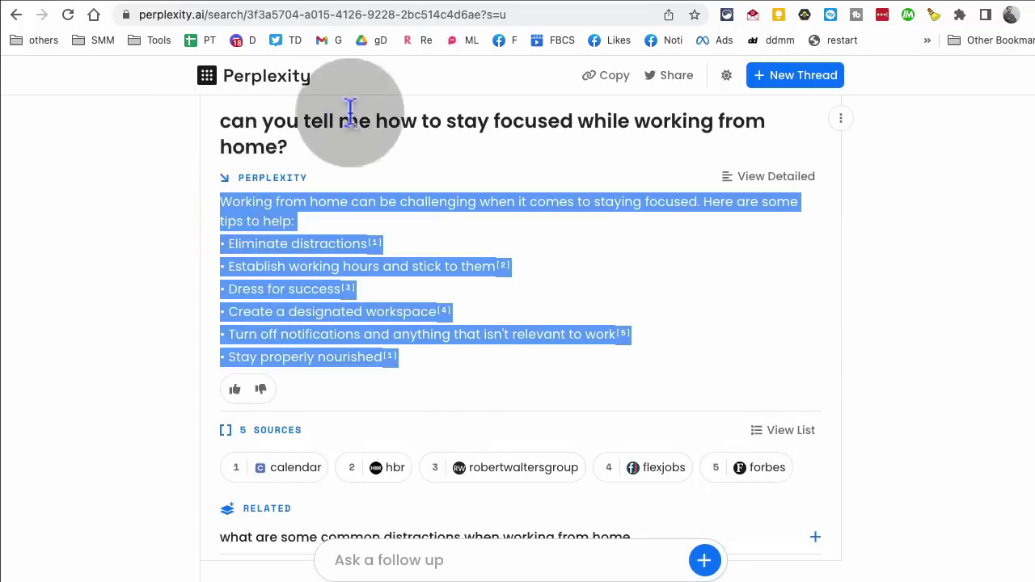
click(422, 236)
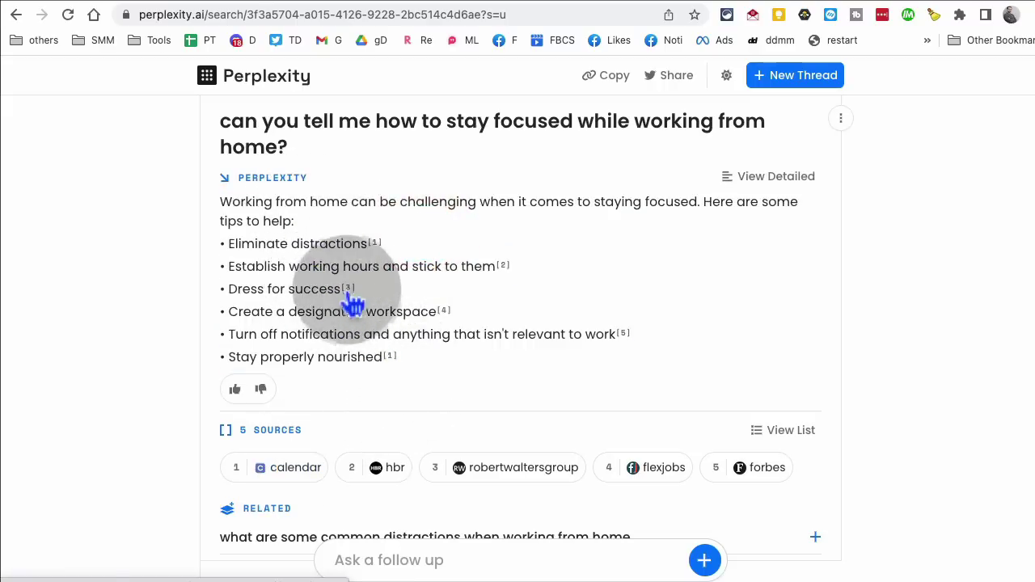
click(522, 274)
scroll(584, 429, down, 2)
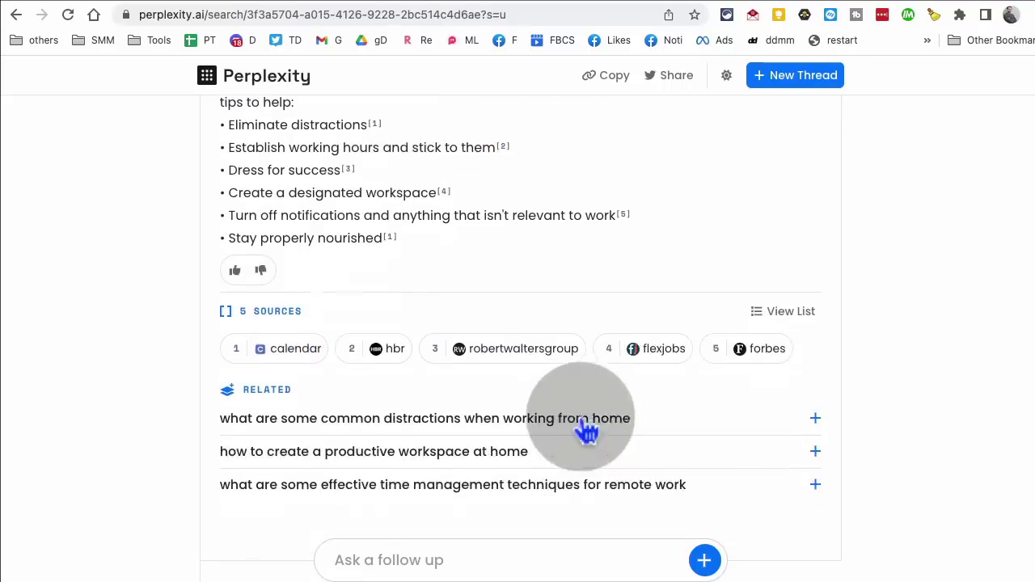
scroll(619, 400, up, 2)
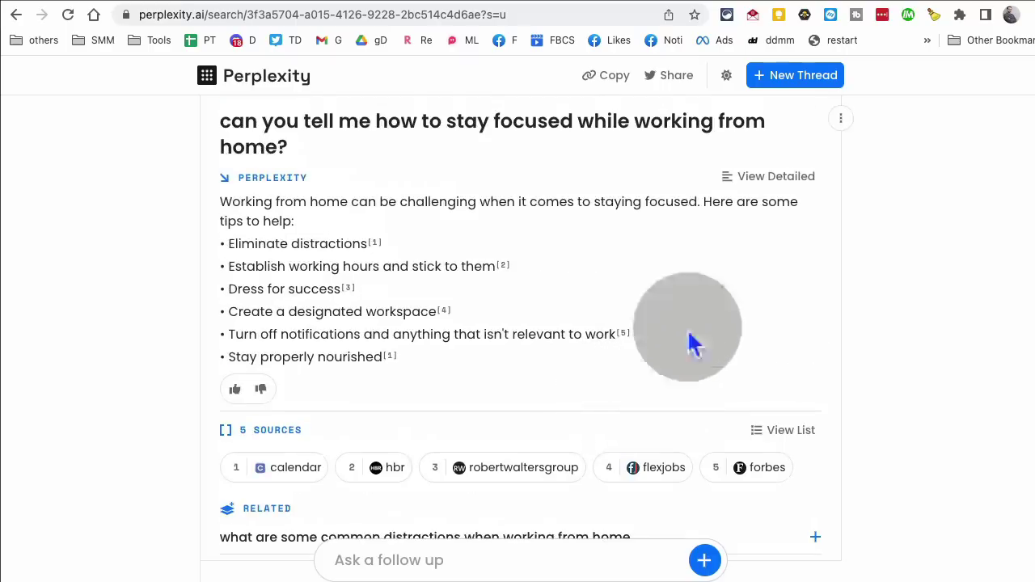
Step: Start a new thread in Perplexity and ask "who won the superbowl in 2023"
click(803, 77)
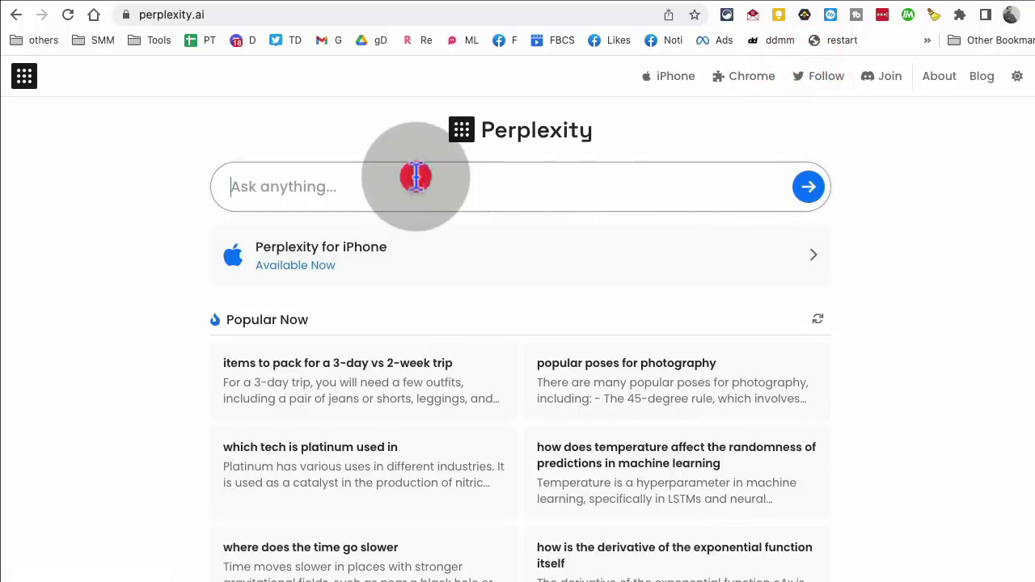
text(who won the superbowl in 2023)
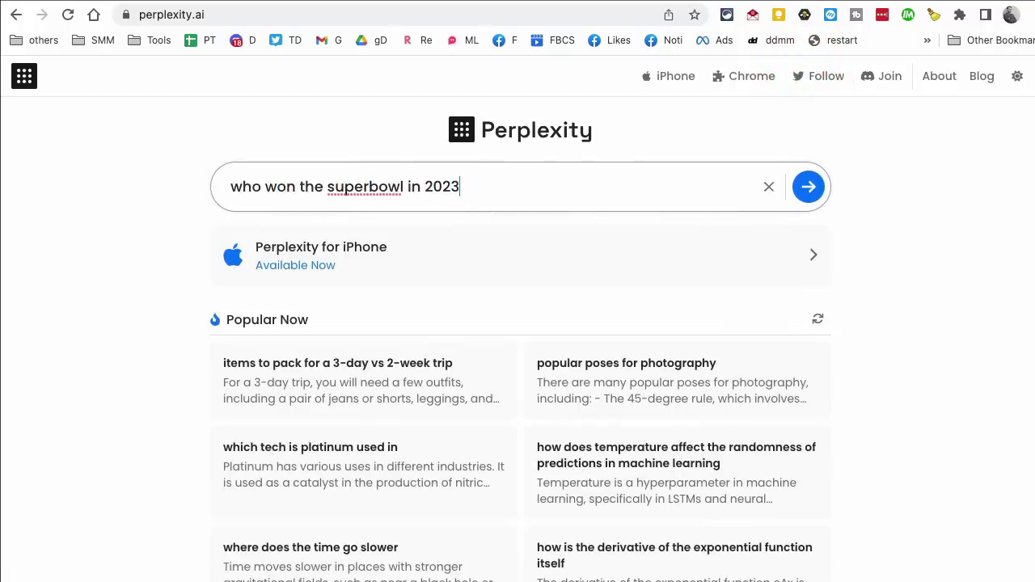
key(Return)
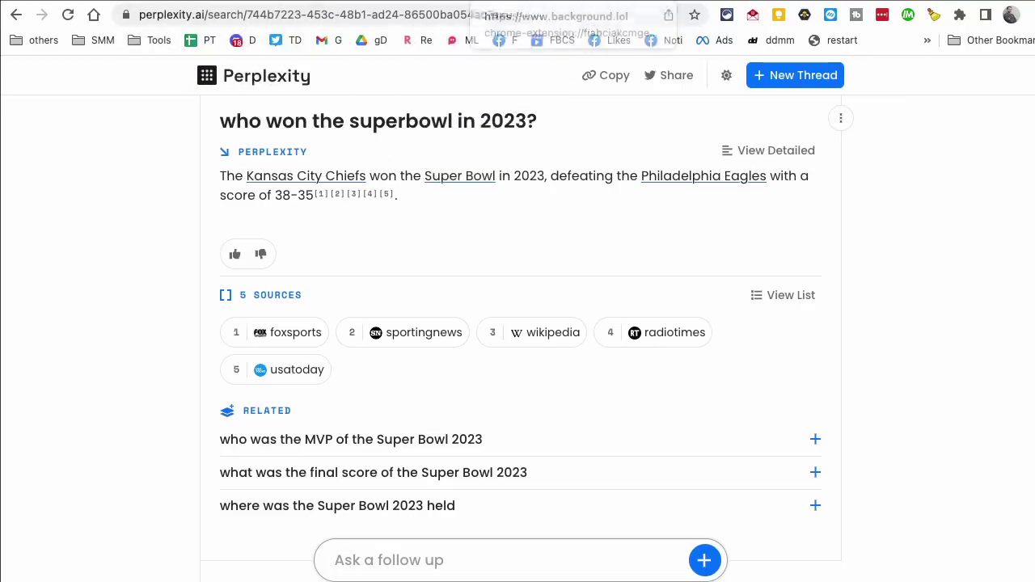
Step: Switch to background.lol and review its heading, sample wallpaper, prompt field and preset themes
key(ctrl+Tab)
click(544, 307)
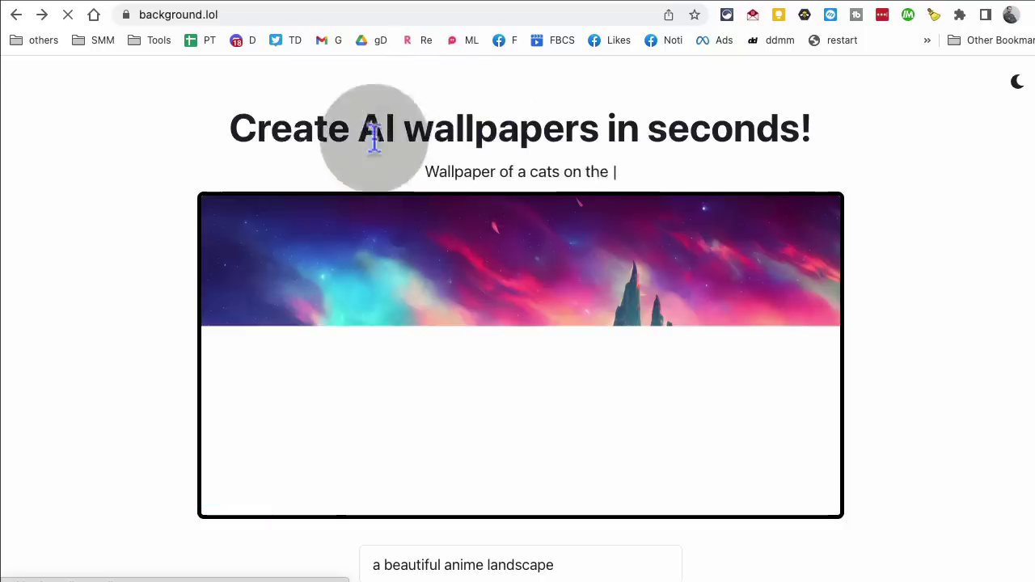
drag(257, 129, 797, 127)
click(797, 127)
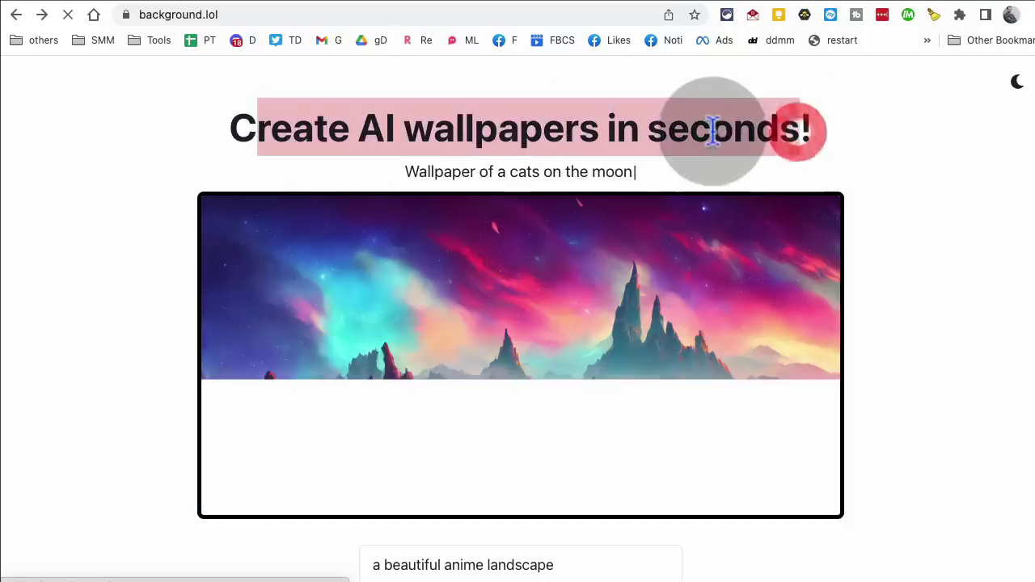
triple_click(711, 130)
click(711, 130)
click(550, 123)
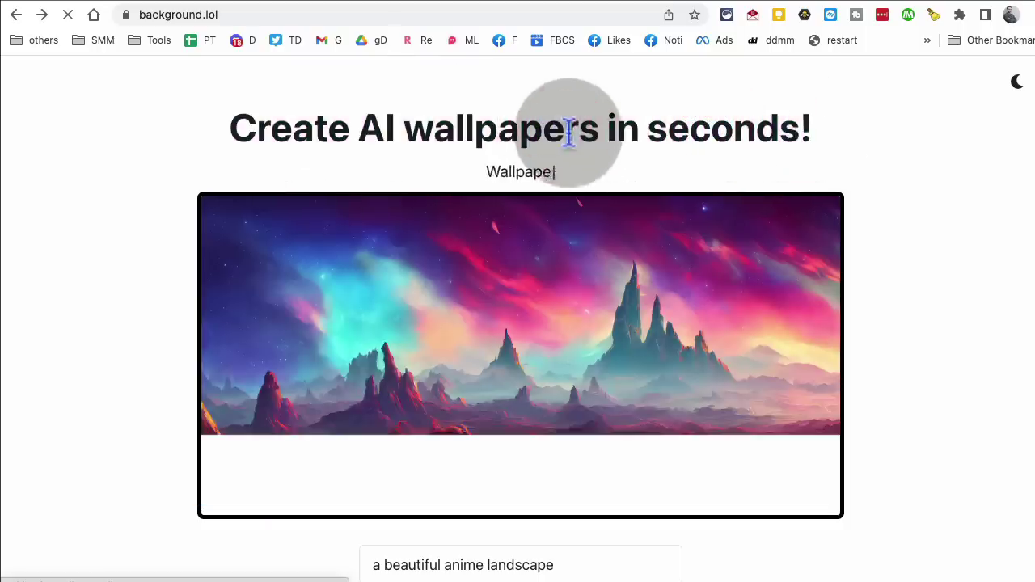
drag(246, 121, 744, 120)
scroll(751, 293, down, 2)
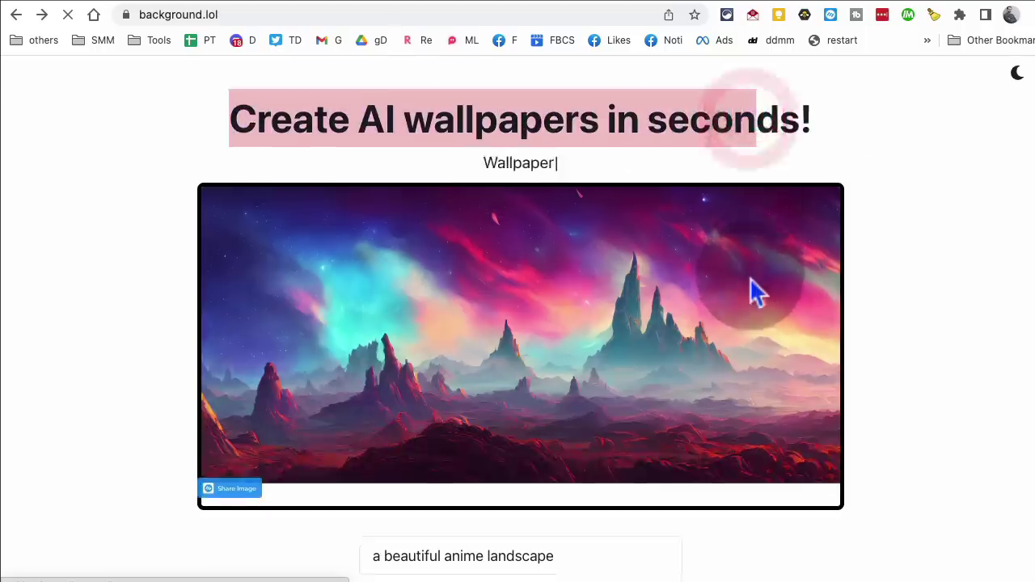
scroll(754, 283, down, 2)
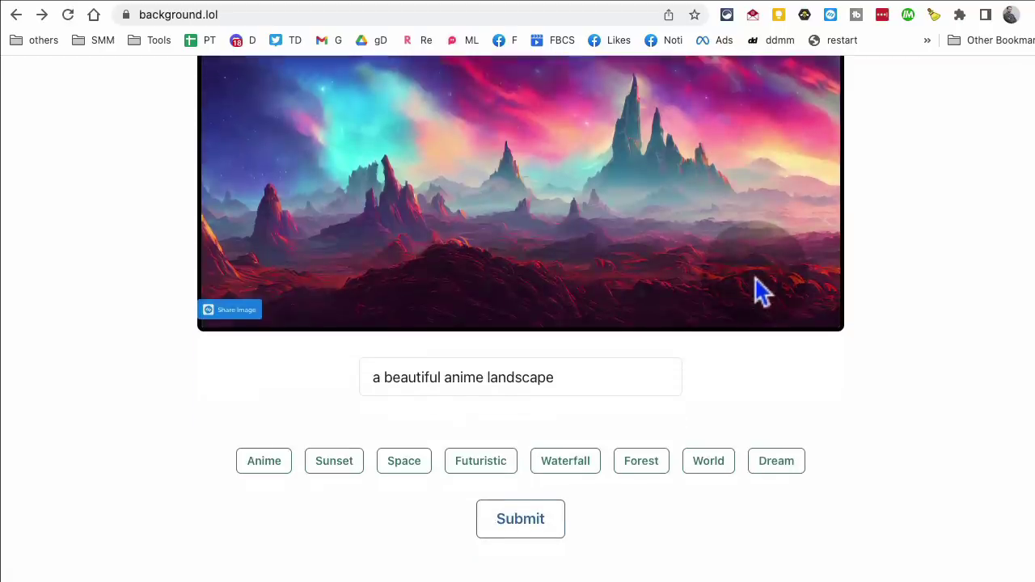
Step: Clear the default anime landscape prompt, fill in the Sunset preset prompt and submit it to generate a wallpaper
click(581, 384)
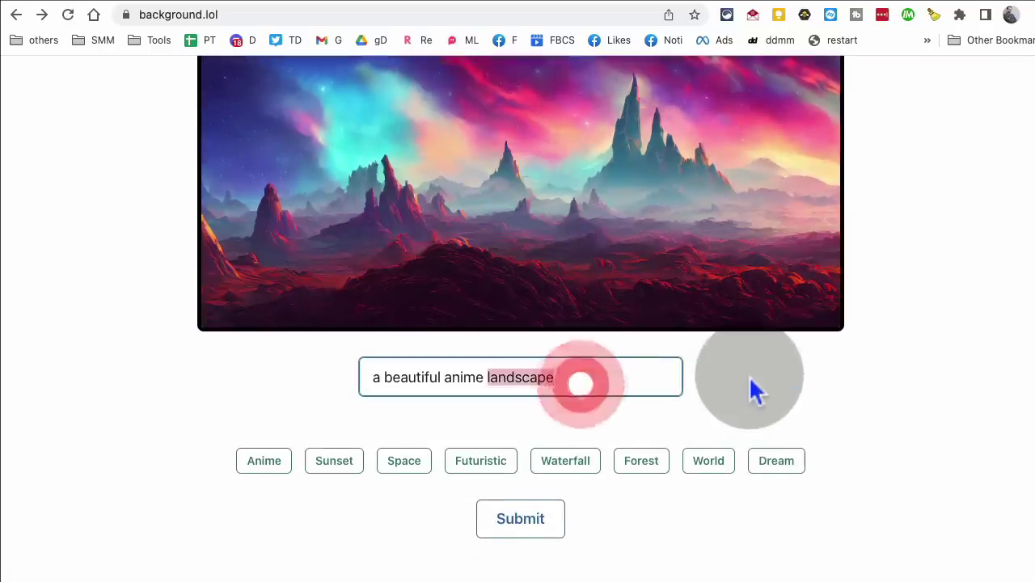
scroll(606, 432, up, 3)
scroll(594, 436, down, 2)
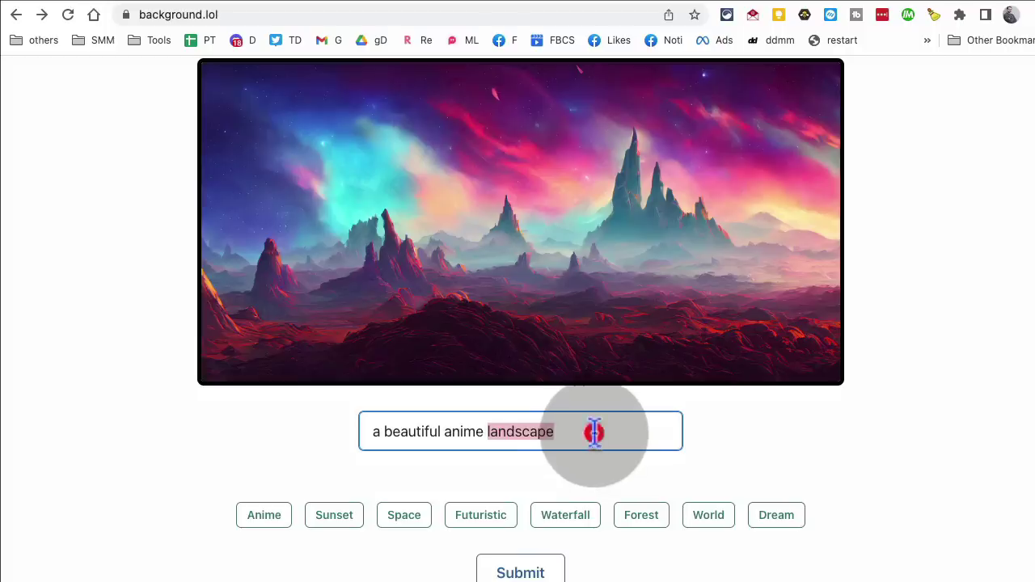
key(BackSpace)
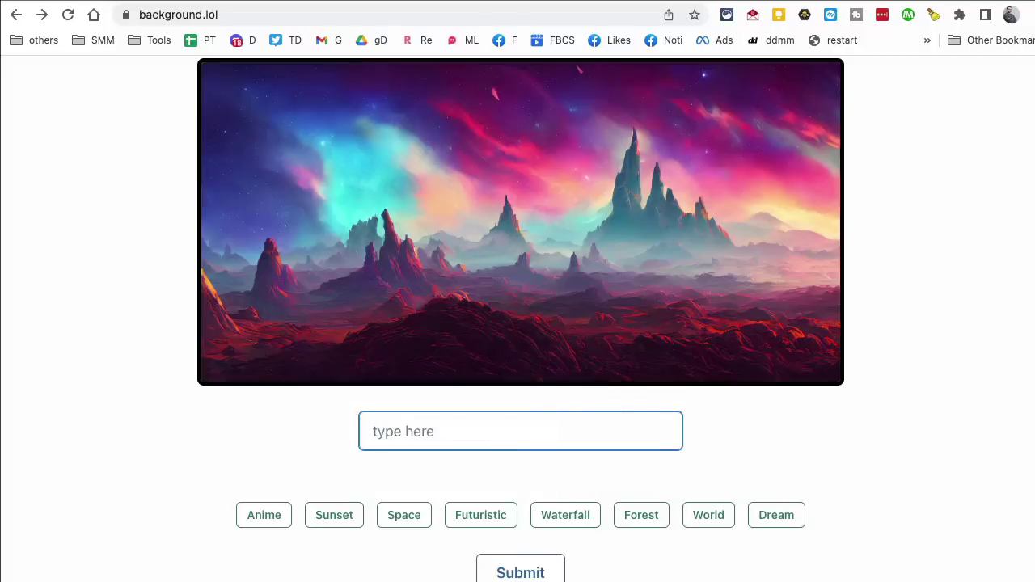
click(514, 430)
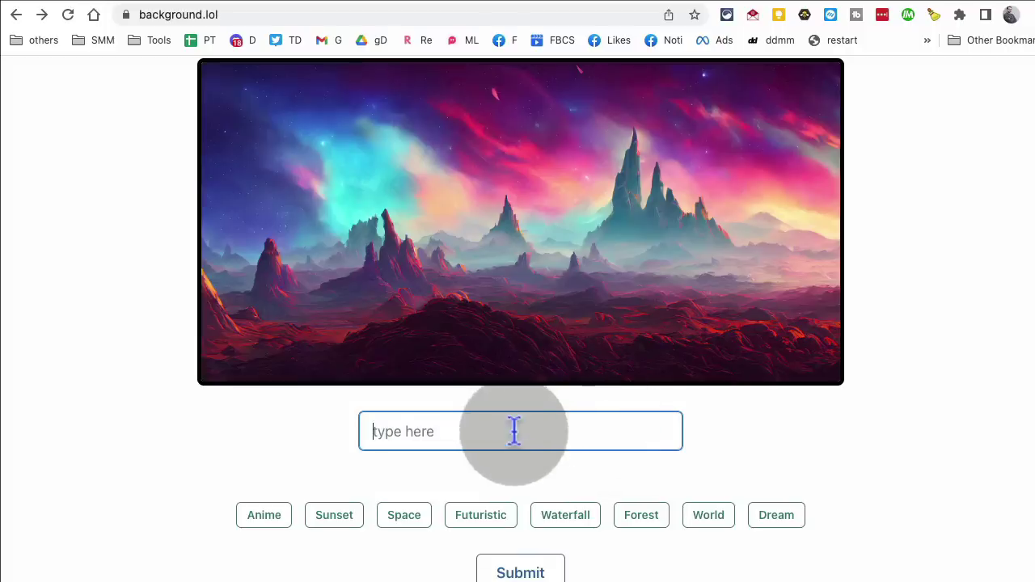
click(346, 524)
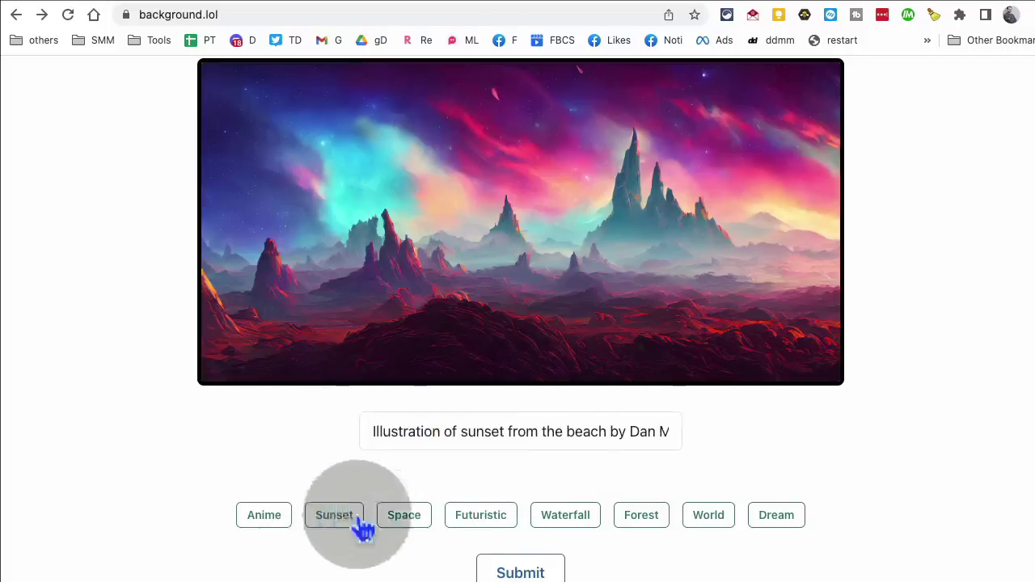
scroll(388, 501, down, 2)
click(522, 490)
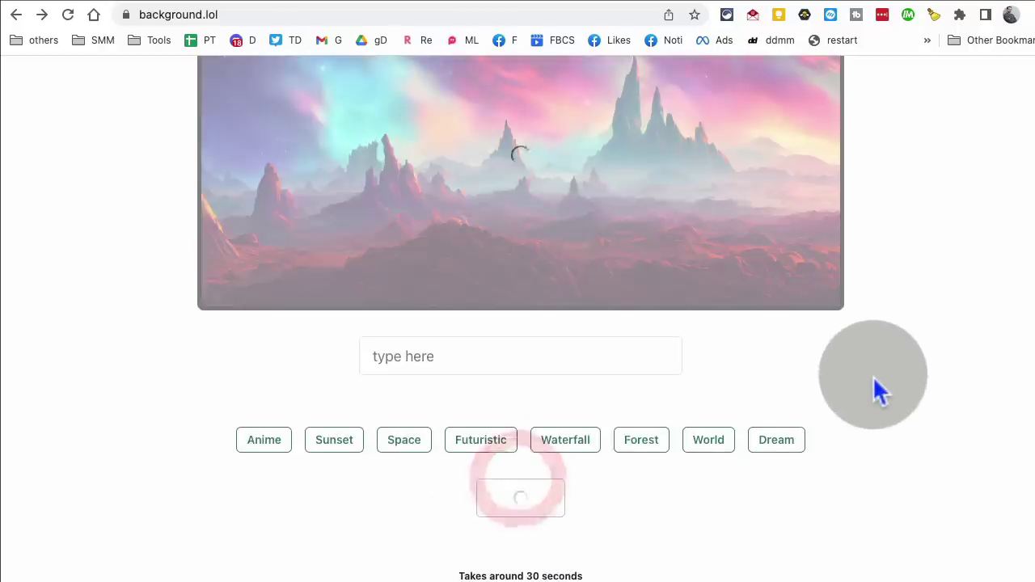
Step: Wait for the wallpaper to generate and examine the resulting beach sunset image
scroll(878, 388, up, 2)
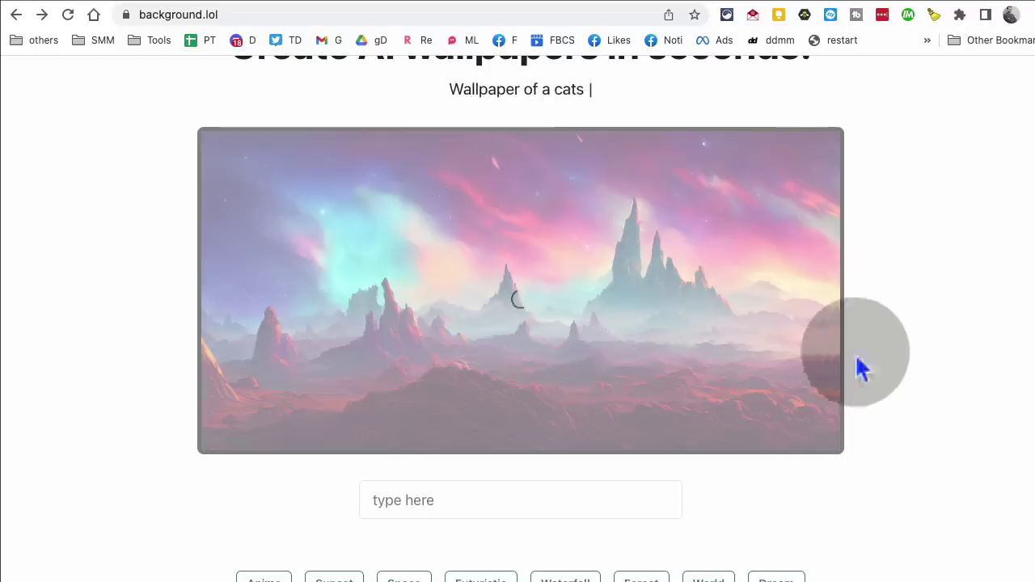
scroll(799, 346, up, 1)
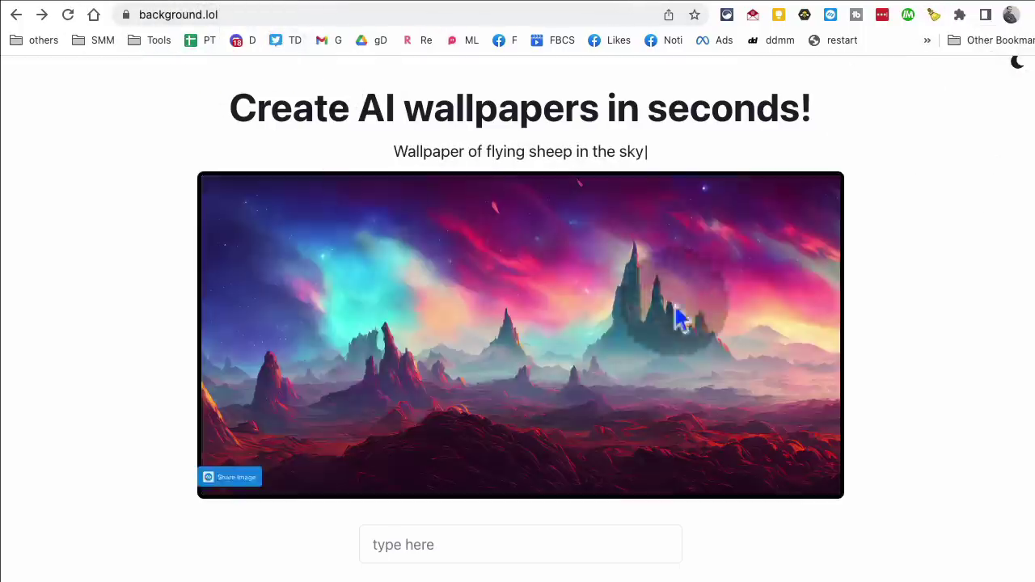
scroll(877, 310, down, 3)
scroll(878, 291, up, 3)
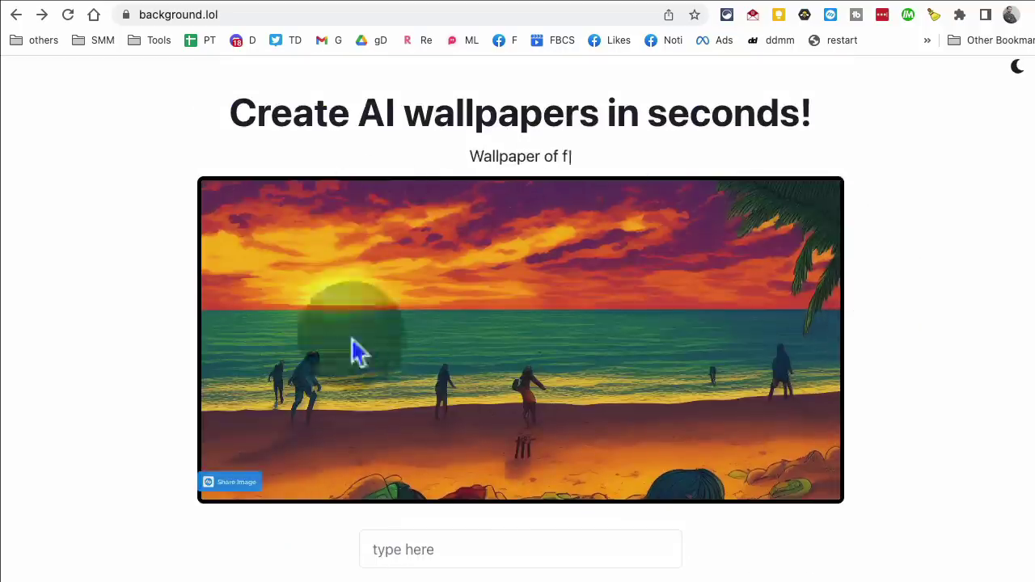
scroll(614, 331, down, 2)
scroll(612, 333, up, 2)
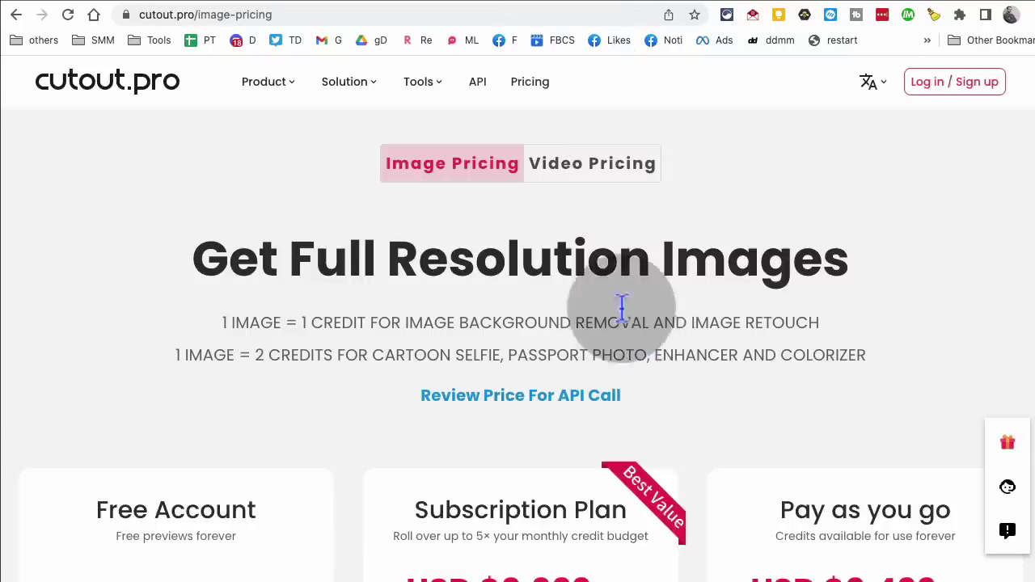
Step: Open the cutout.pro home page and review its featured AI tools and the AI Removal & Cutout Tools section
click(142, 74)
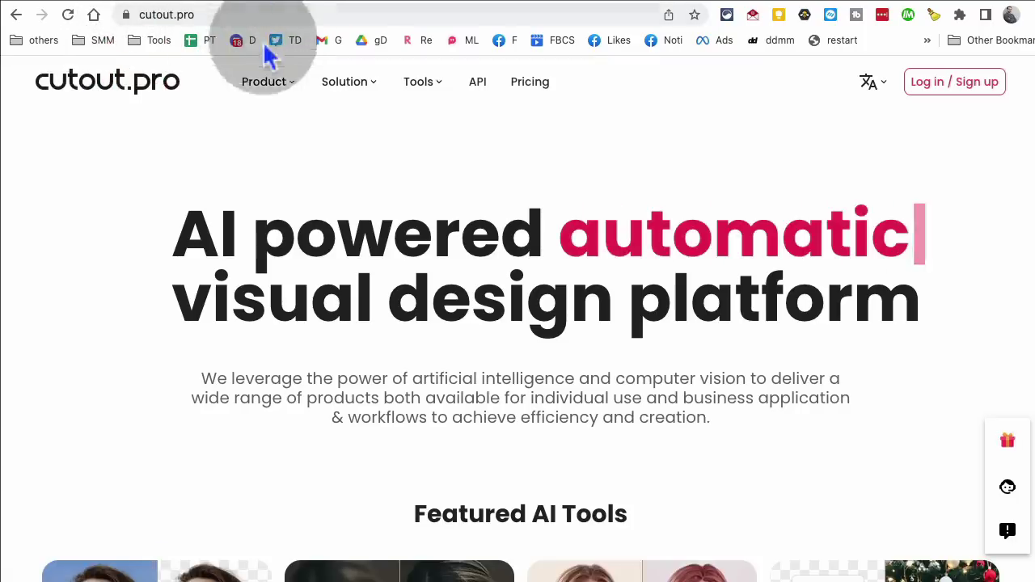
scroll(446, 305, down, 1)
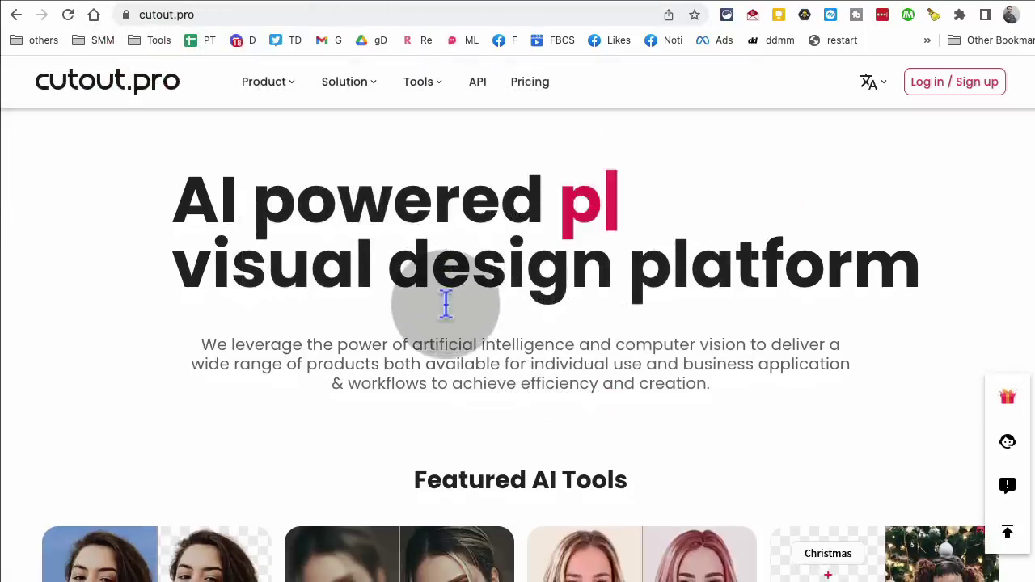
scroll(465, 316, down, 5)
scroll(675, 321, down, 4)
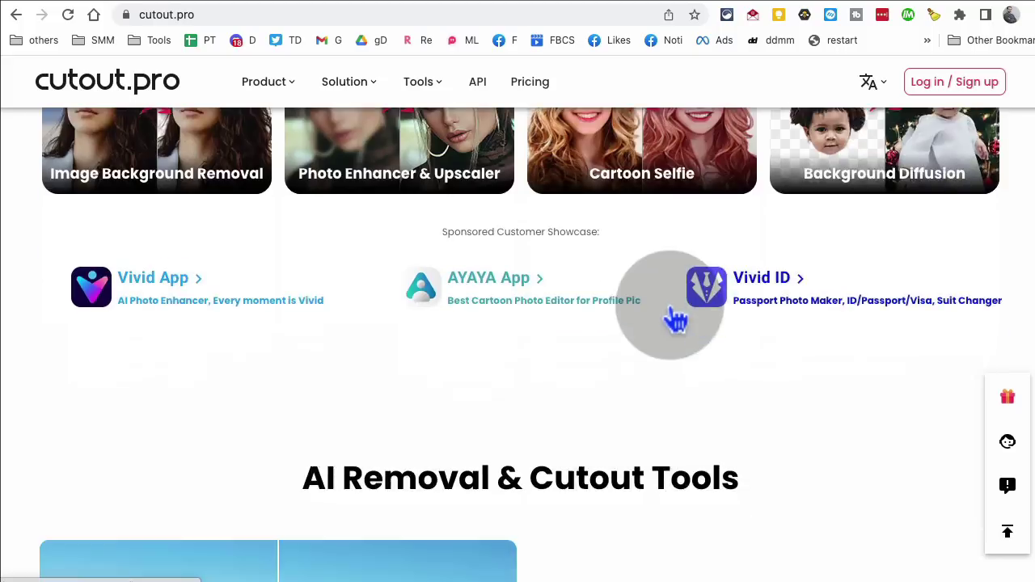
scroll(687, 321, down, 5)
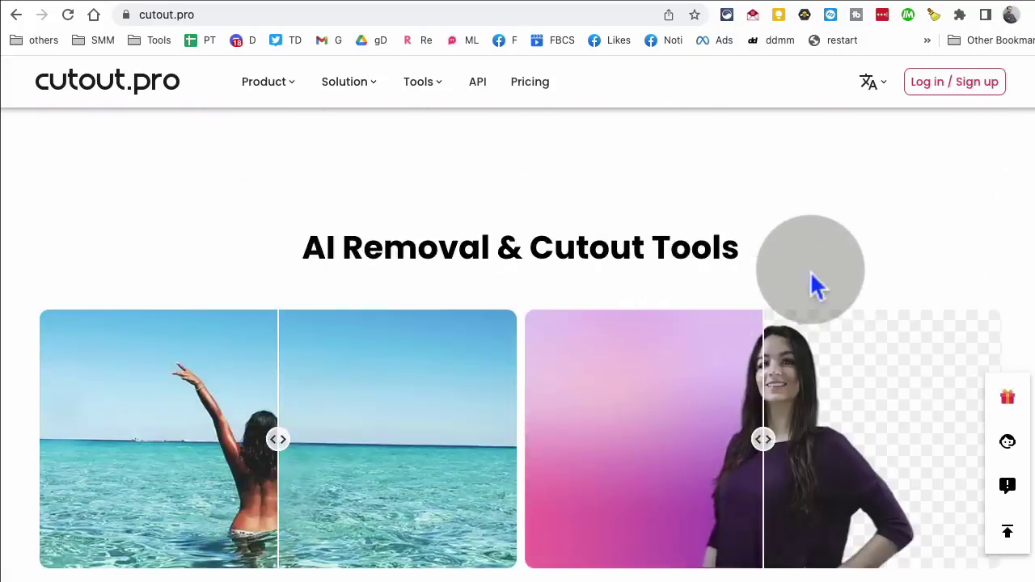
scroll(815, 284, down, 1)
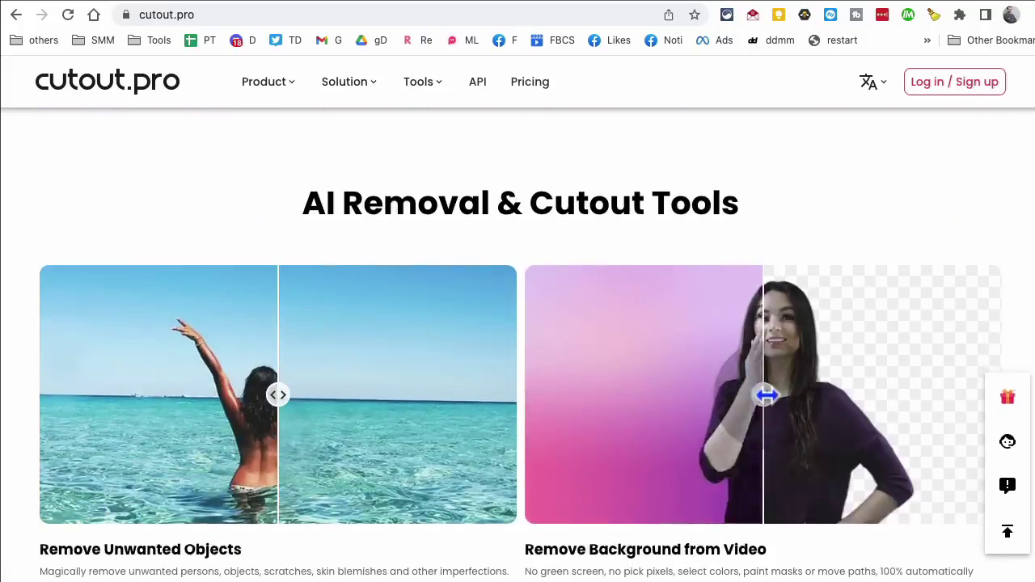
Step: Compare the before and after samples for unwanted object removal, video background removal, photo background removal and face cutout
drag(767, 394, 894, 389)
drag(273, 393, 421, 366)
scroll(485, 388, down, 5)
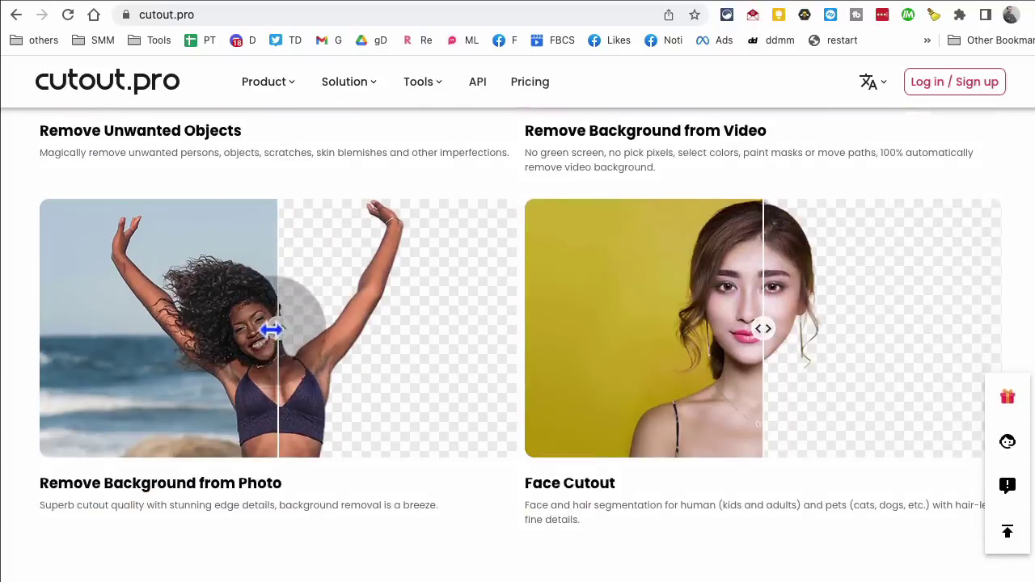
drag(271, 329, 92, 327)
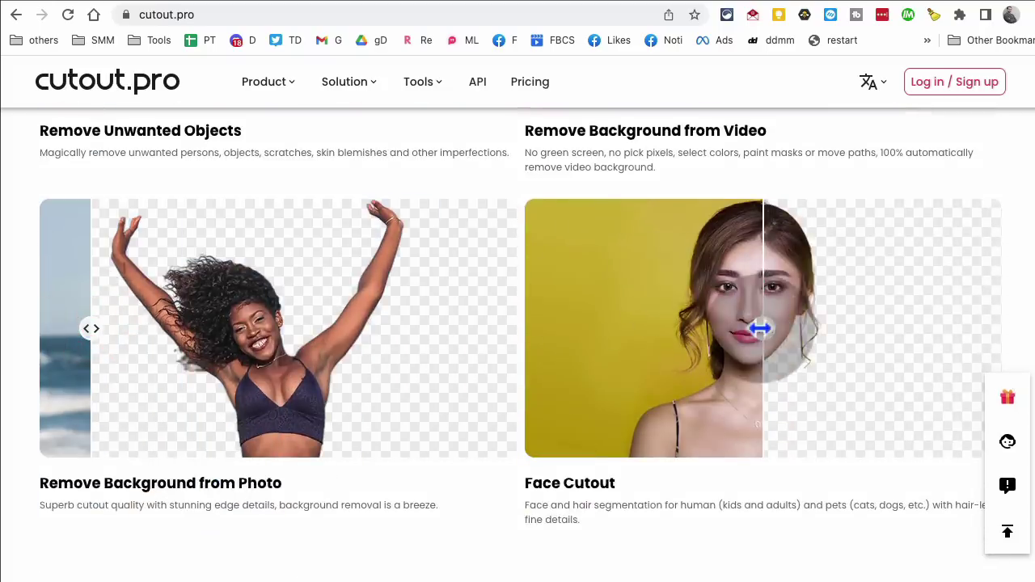
drag(763, 329, 583, 320)
Step: Look through the rest of the home page and examine the footer's AI Video Tools and AI Generation Tools lists
scroll(526, 341, down, 20)
scroll(529, 343, down, 20)
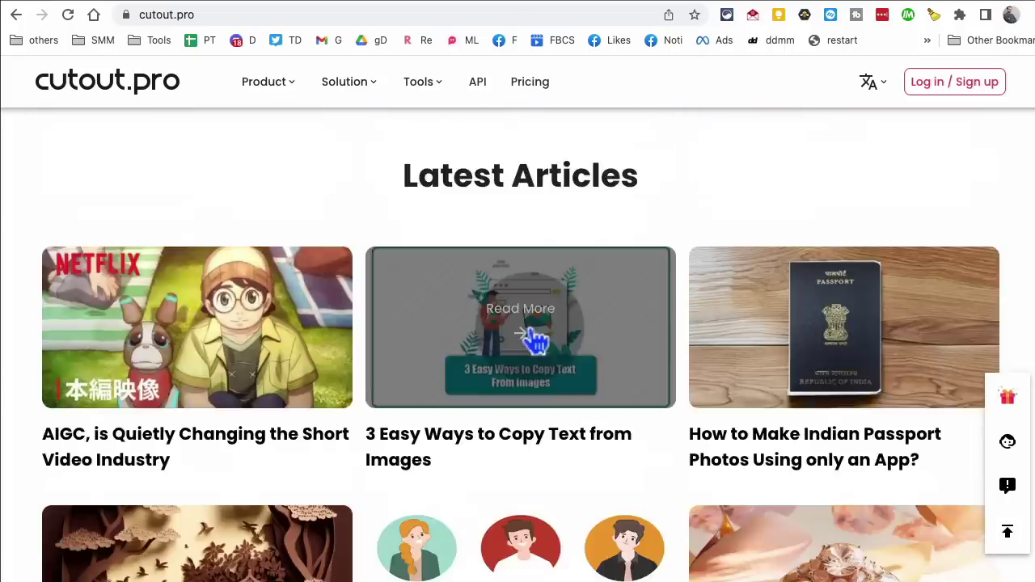
scroll(628, 387, down, 3)
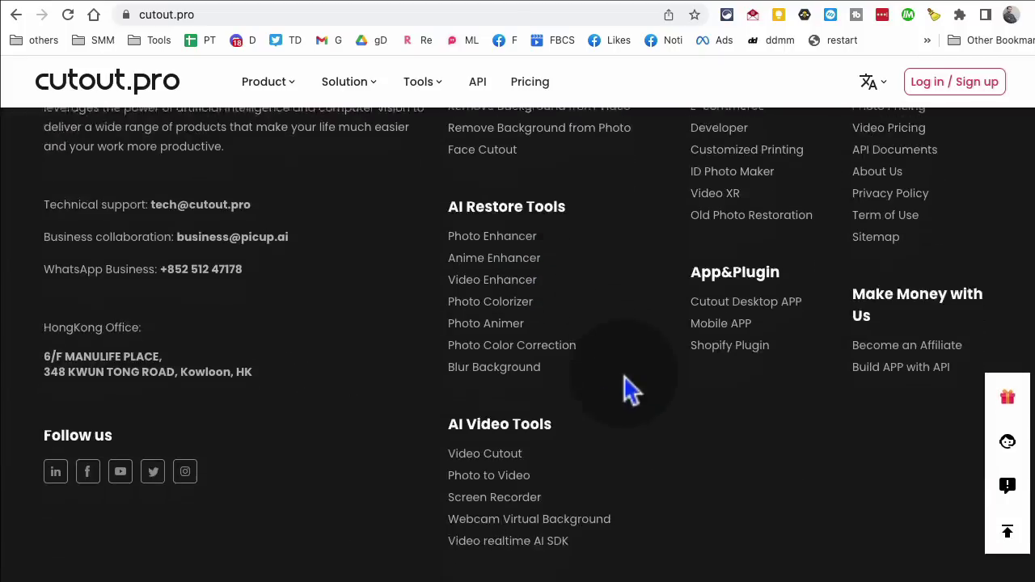
scroll(629, 375, down, 2)
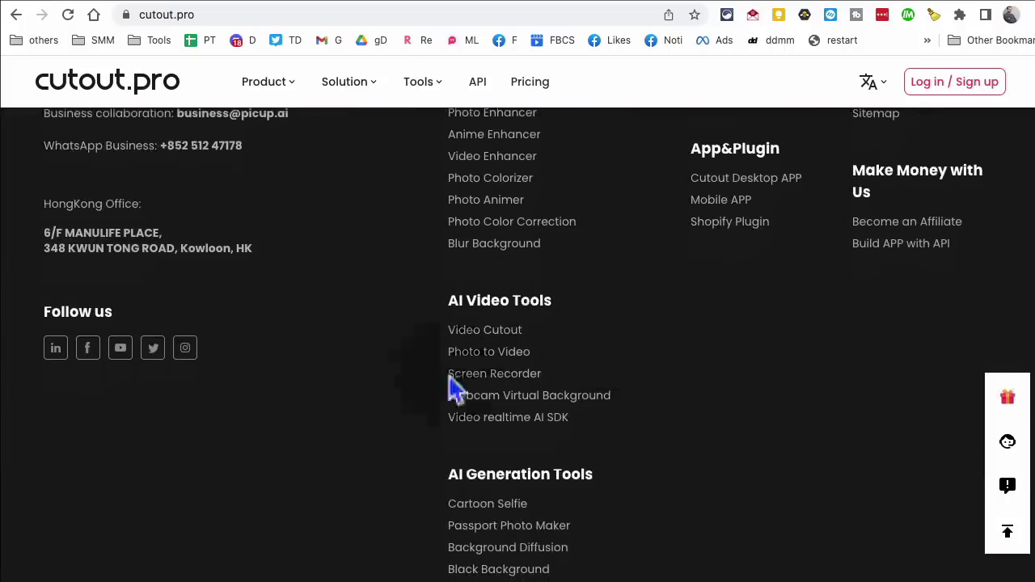
drag(437, 308, 615, 295)
click(607, 293)
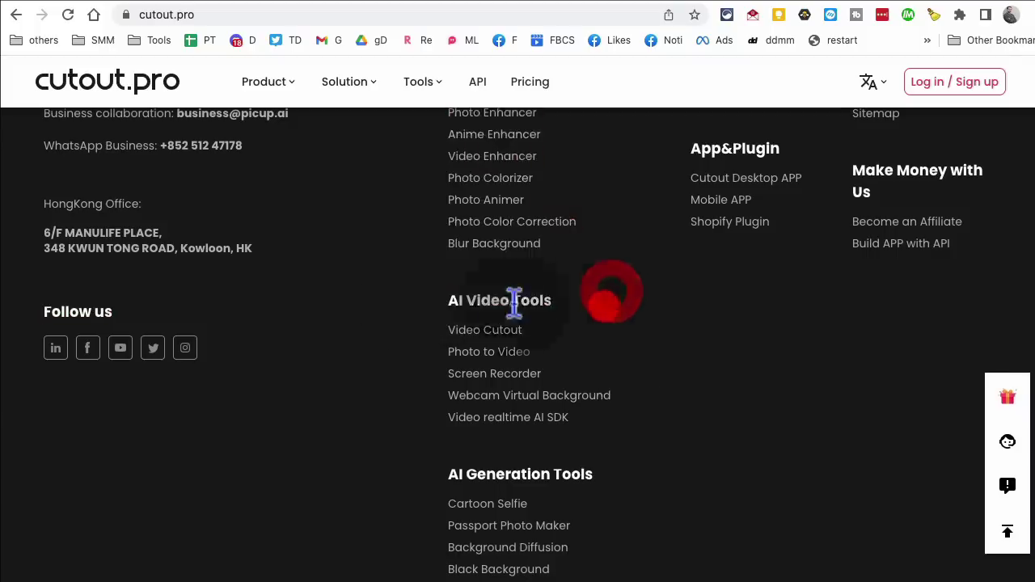
click(409, 300)
click(632, 303)
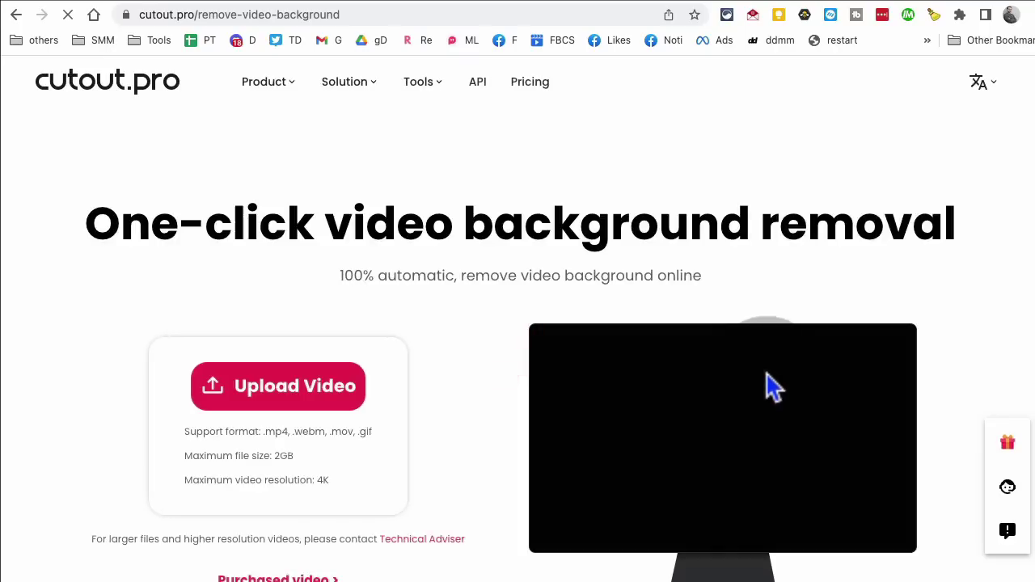
Step: On the video background removal page, upload IMG_0517.mp4 from Downloads and dismiss the login prompt
drag(190, 223, 857, 210)
click(311, 380)
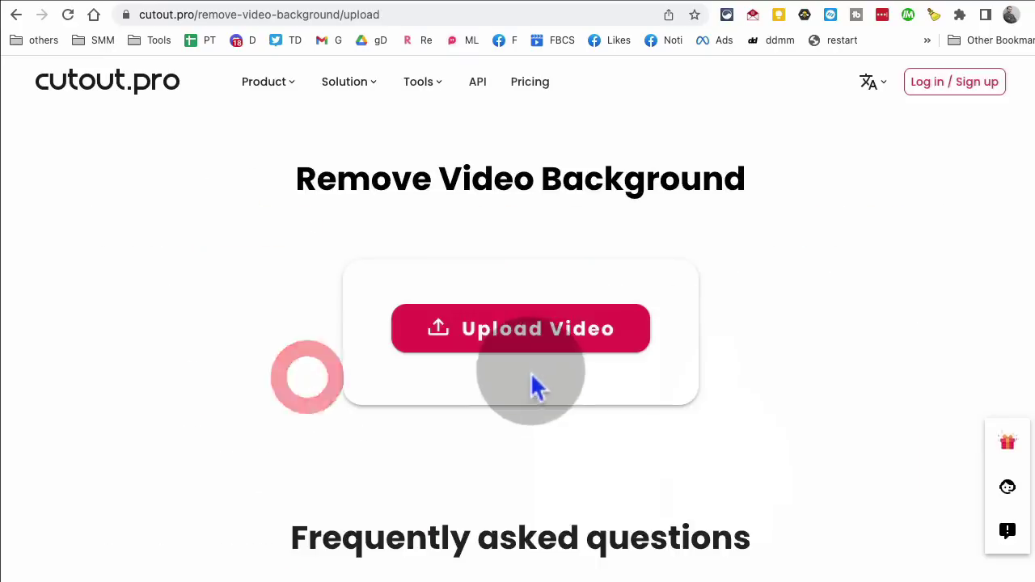
click(532, 327)
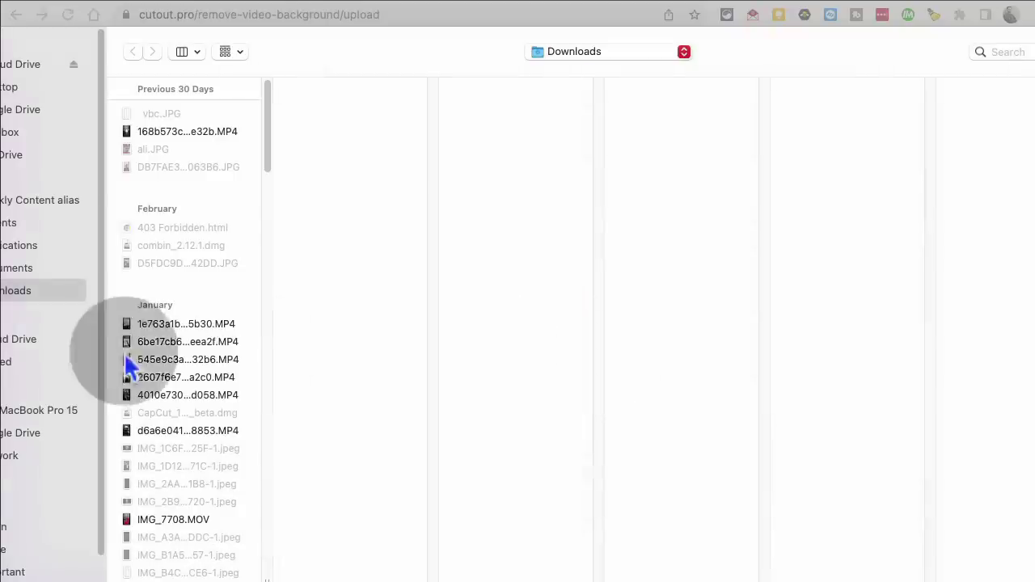
drag(269, 161, 266, 297)
click(203, 395)
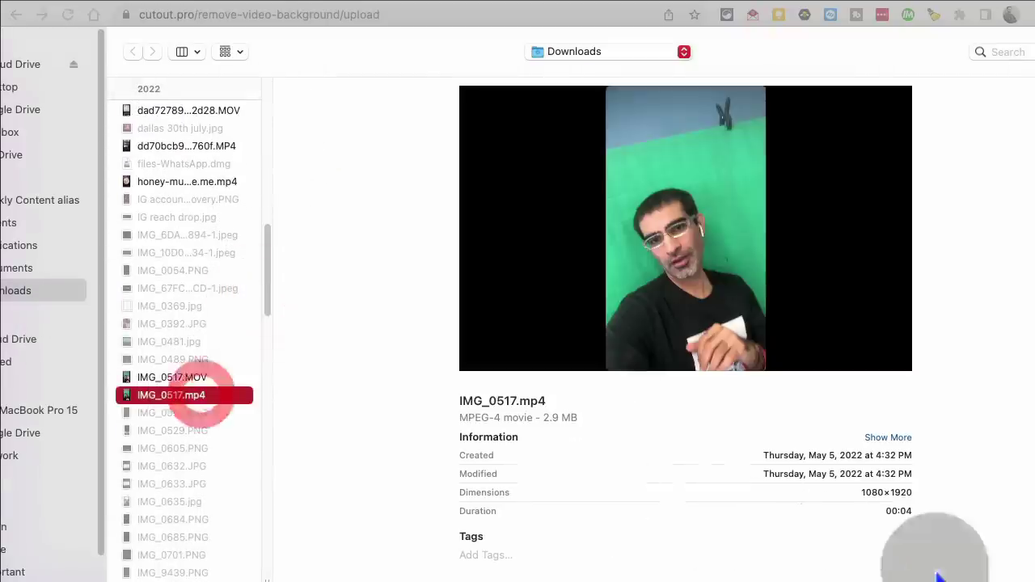
key(Return)
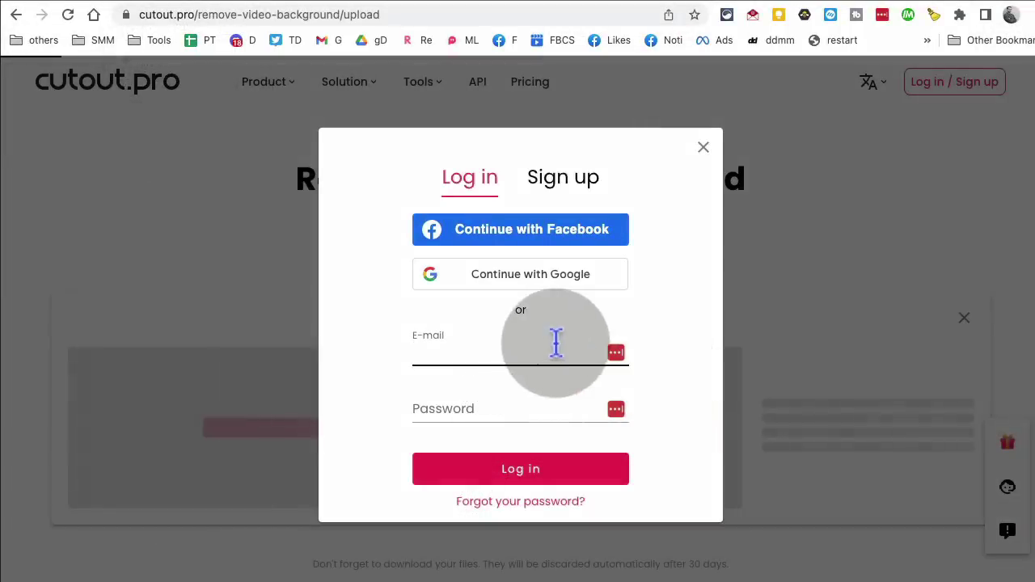
click(703, 147)
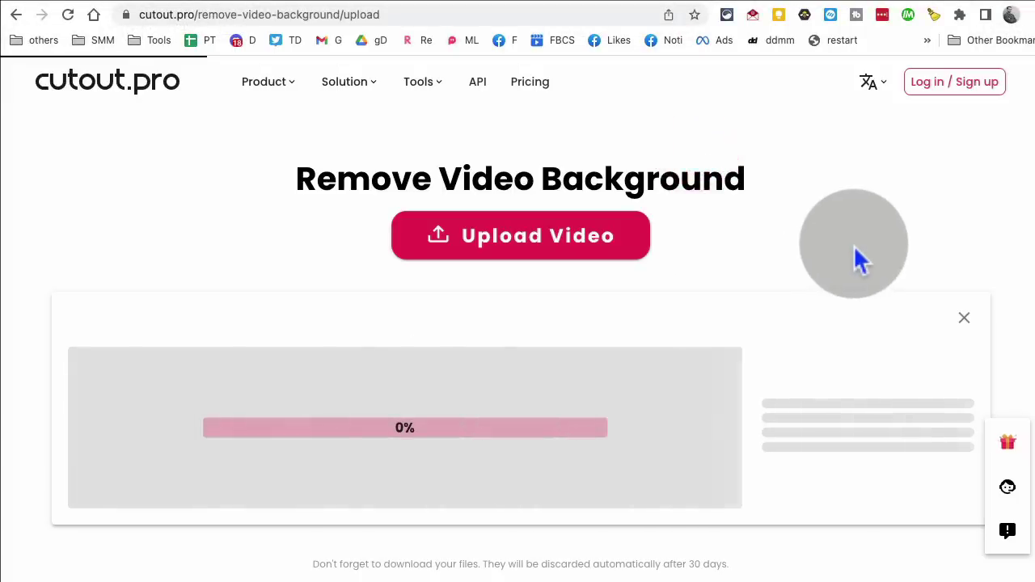
Step: Wait for the uploaded video to process and compare the original with the background-removed result
scroll(858, 259, down, 2)
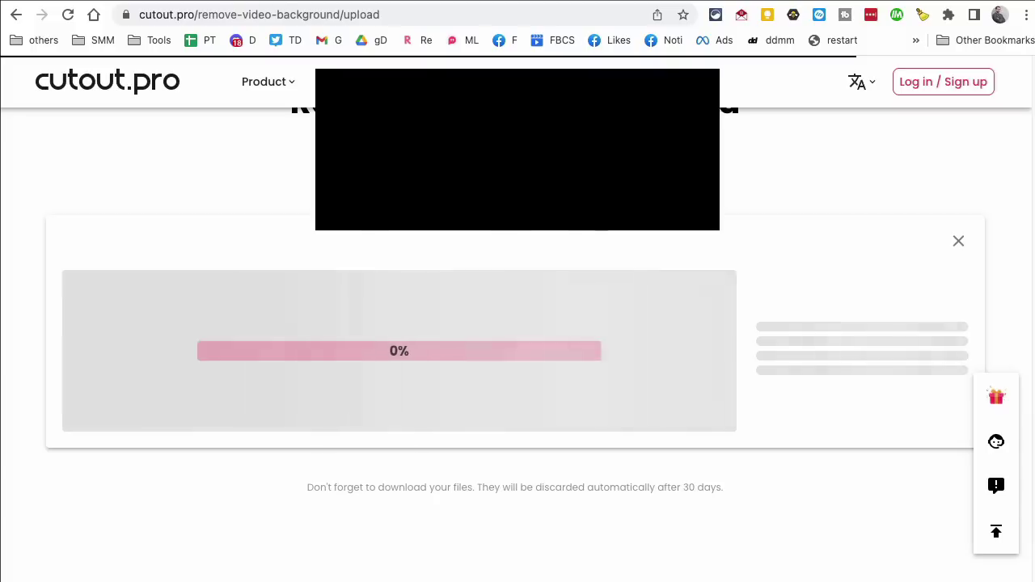
click(531, 173)
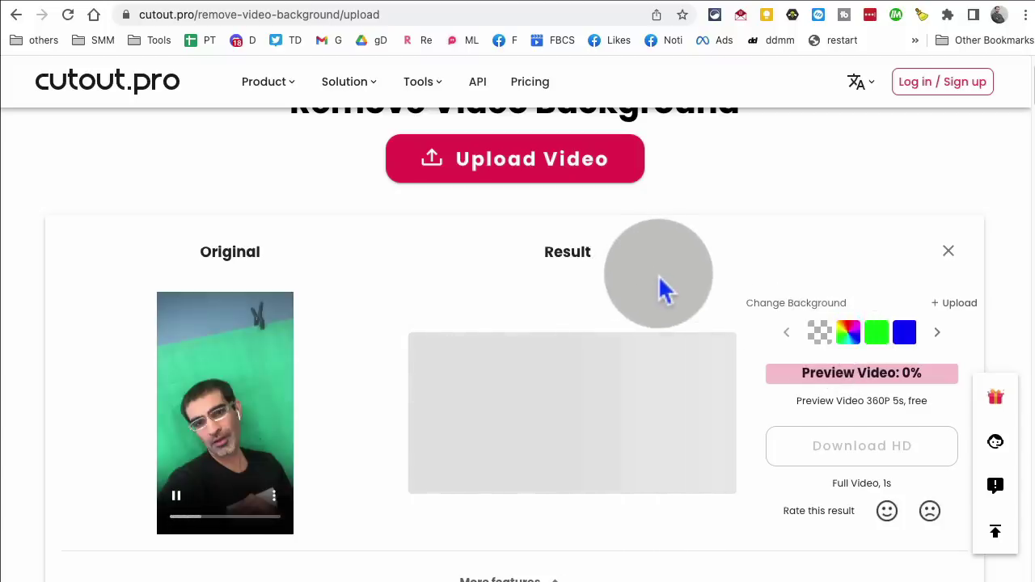
click(284, 384)
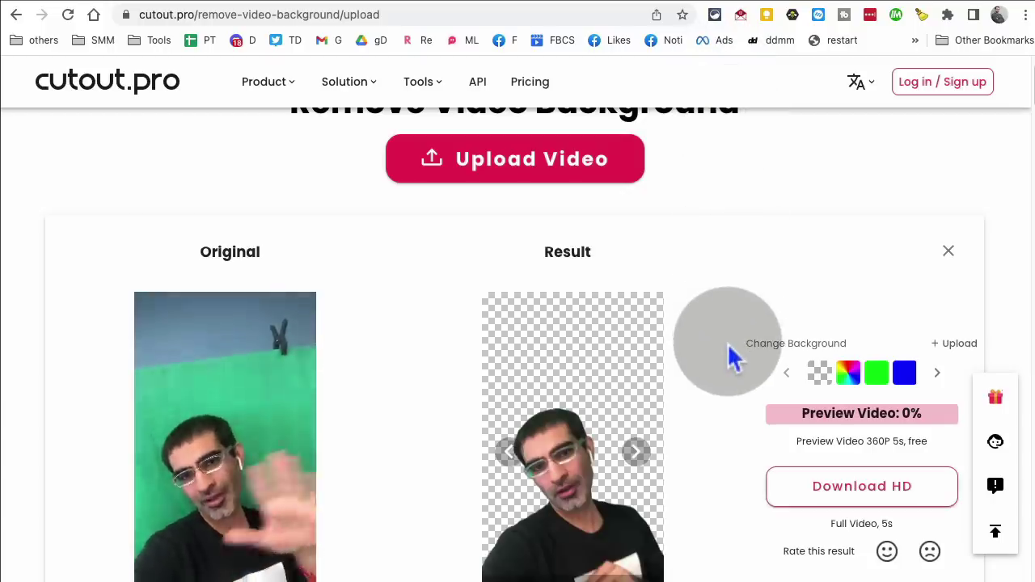
scroll(730, 361, down, 1)
scroll(722, 374, down, 1)
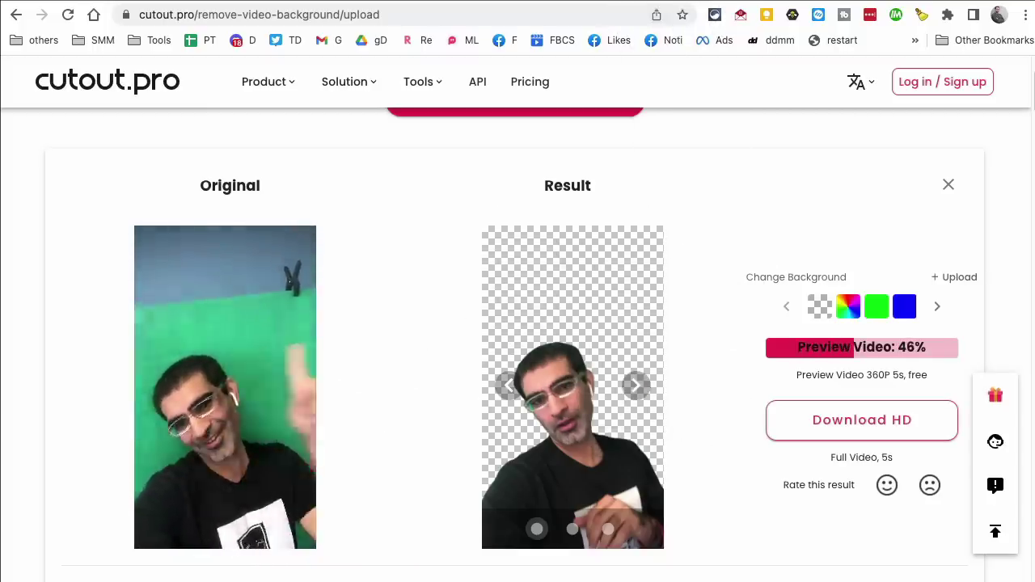
Step: Switch to video2recipe.com and review its address, heading and video URL field
click(639, 2)
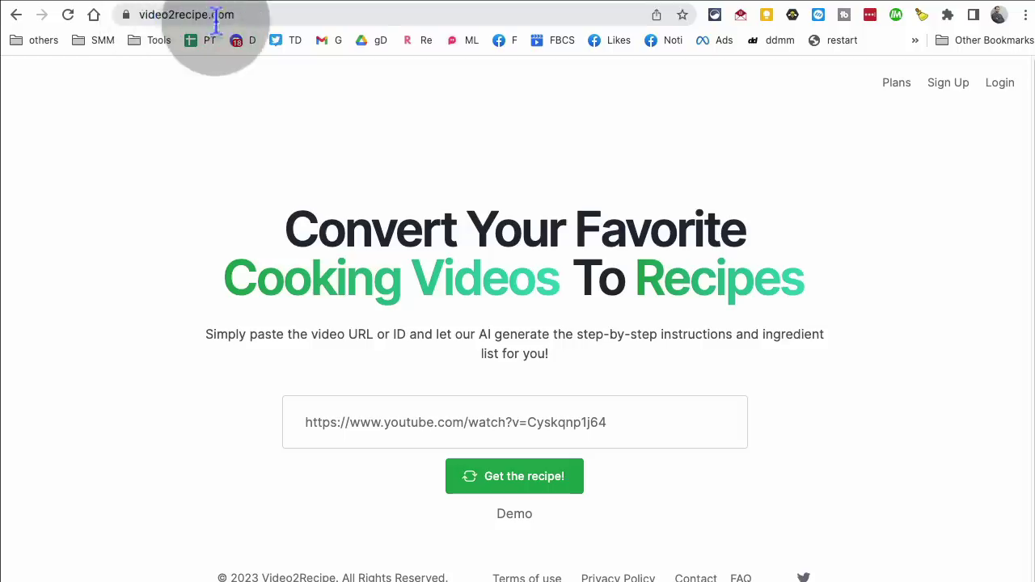
click(243, 16)
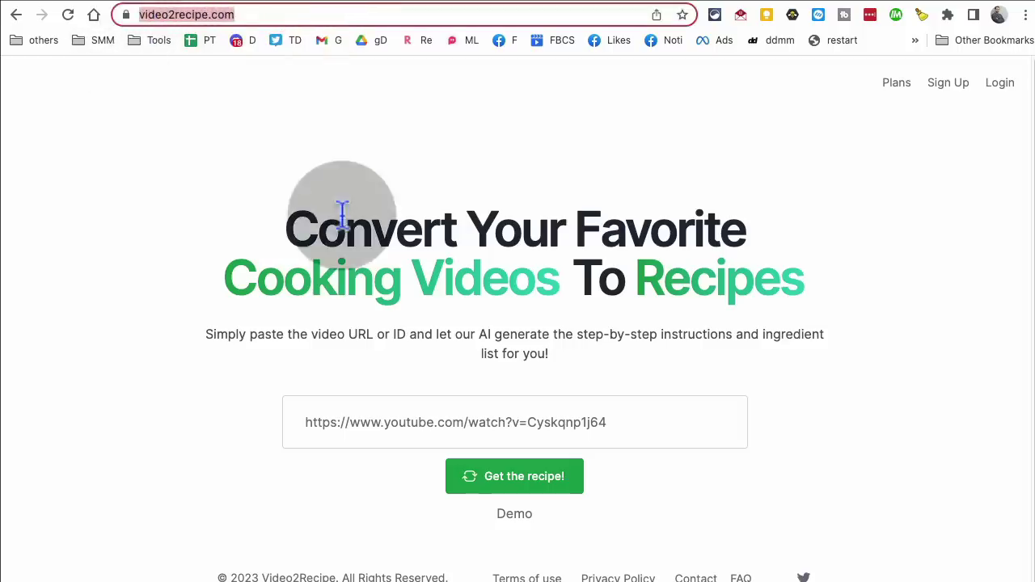
drag(333, 229, 683, 279)
click(494, 279)
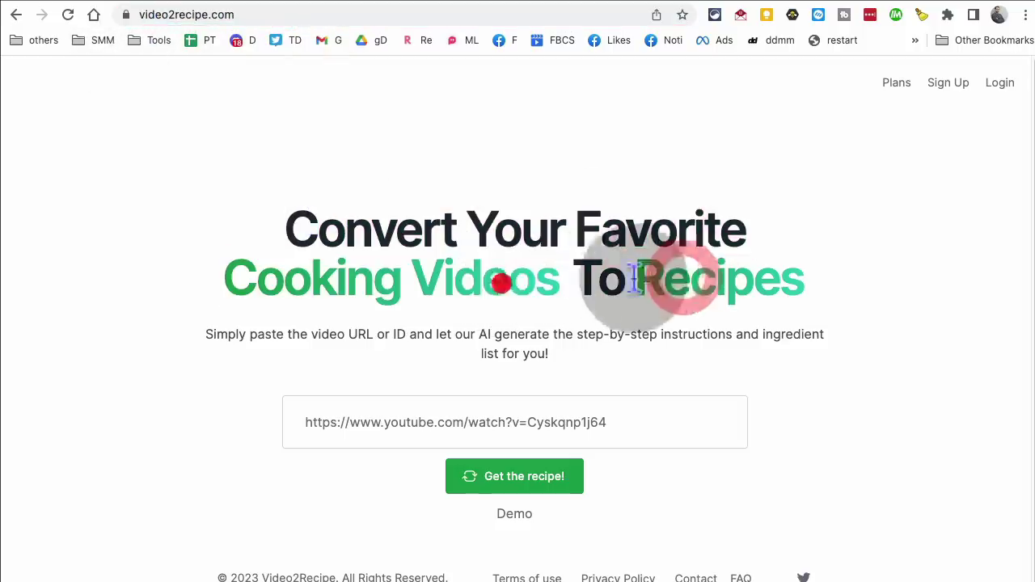
click(847, 277)
scroll(860, 284, down, 1)
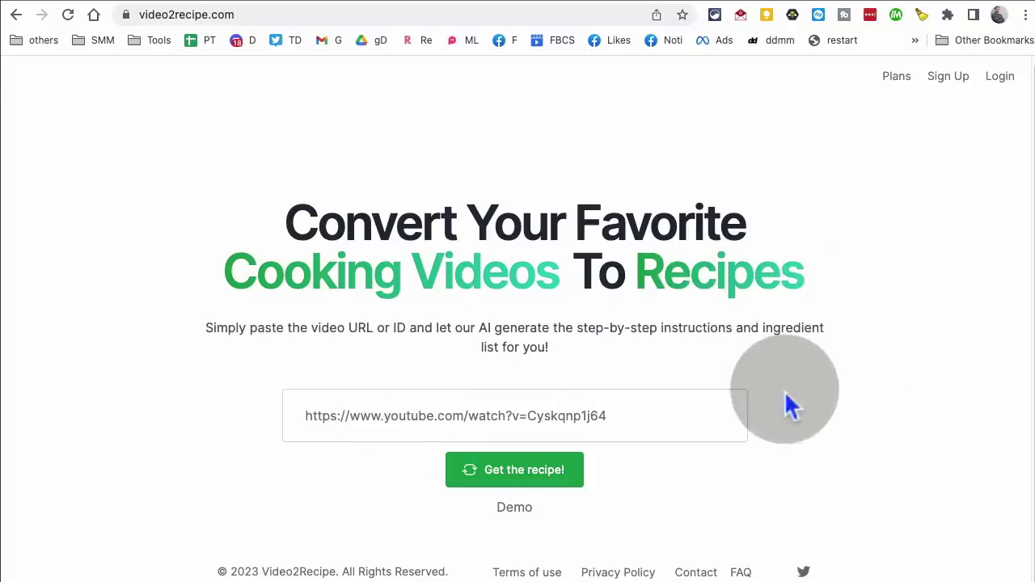
Step: Open the demo recipe for Christmas Beef Wellington and read its ingredients and instructions
click(513, 511)
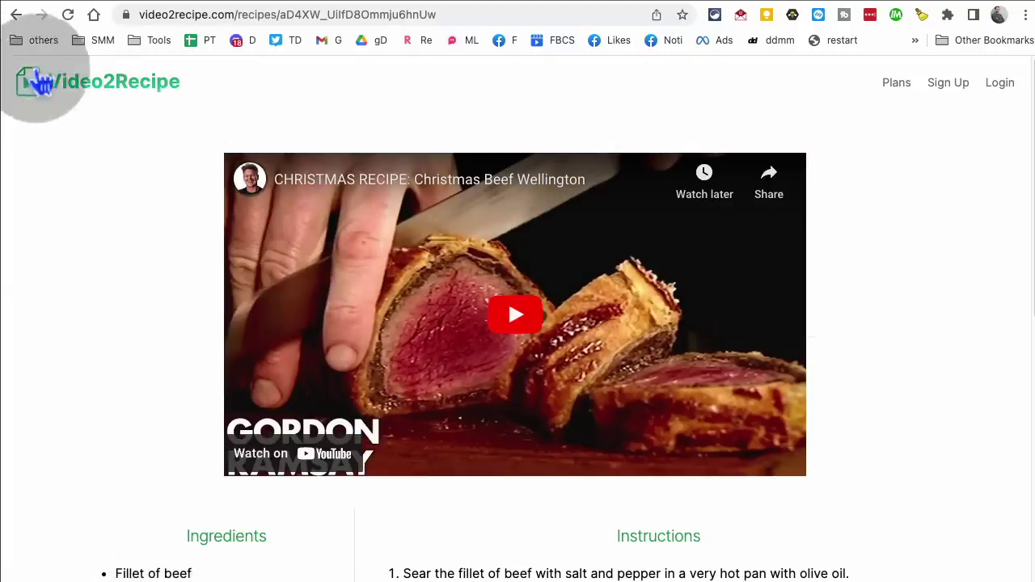
scroll(573, 254, down, 3)
scroll(190, 328, down, 2)
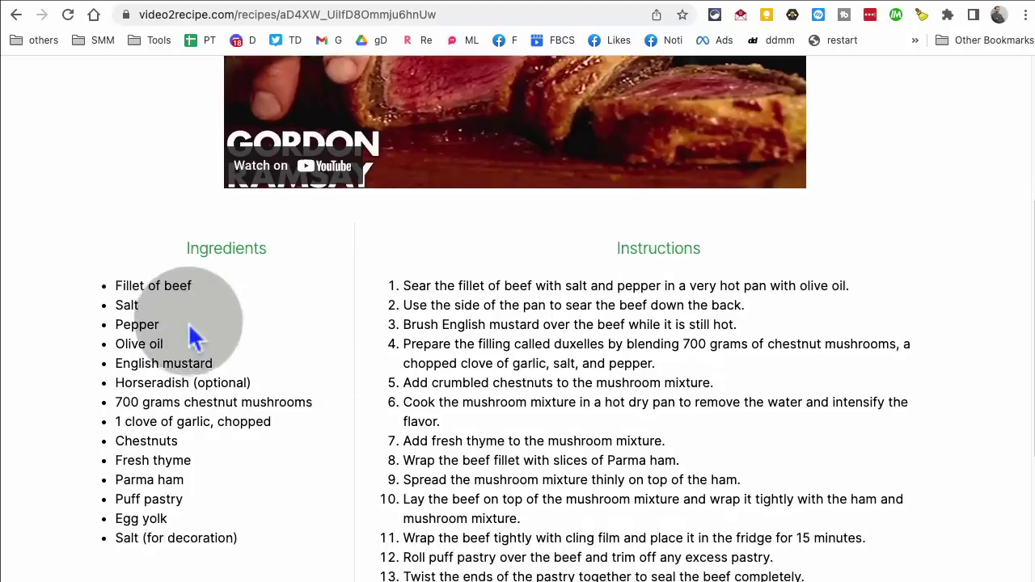
drag(115, 247, 188, 211)
scroll(663, 267, down, 1)
drag(647, 179, 841, 465)
scroll(840, 464, down, 3)
Step: Return to the recipe's source video, and highlight and review the first seven instructions down to the end of the list
scroll(819, 324, up, 5)
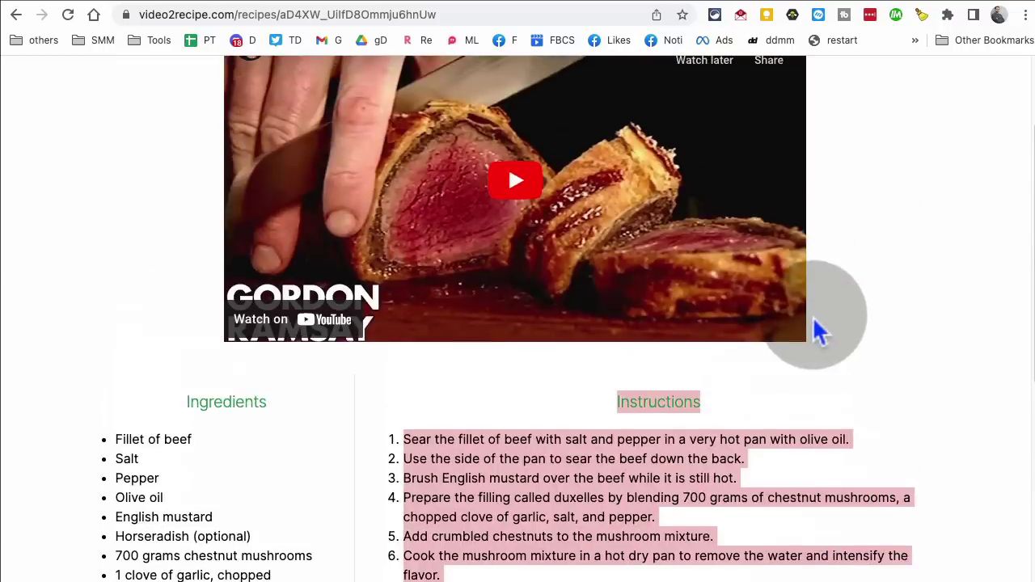
scroll(815, 322, up, 1)
scroll(816, 323, up, 1)
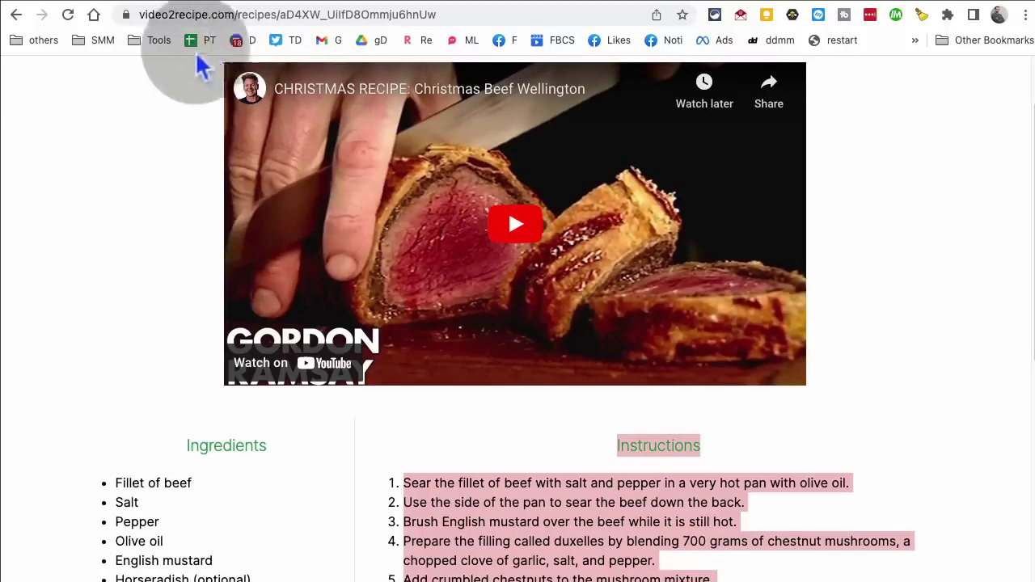
scroll(428, 271, down, 1)
scroll(428, 270, down, 5)
drag(528, 264, 751, 456)
scroll(807, 469, down, 5)
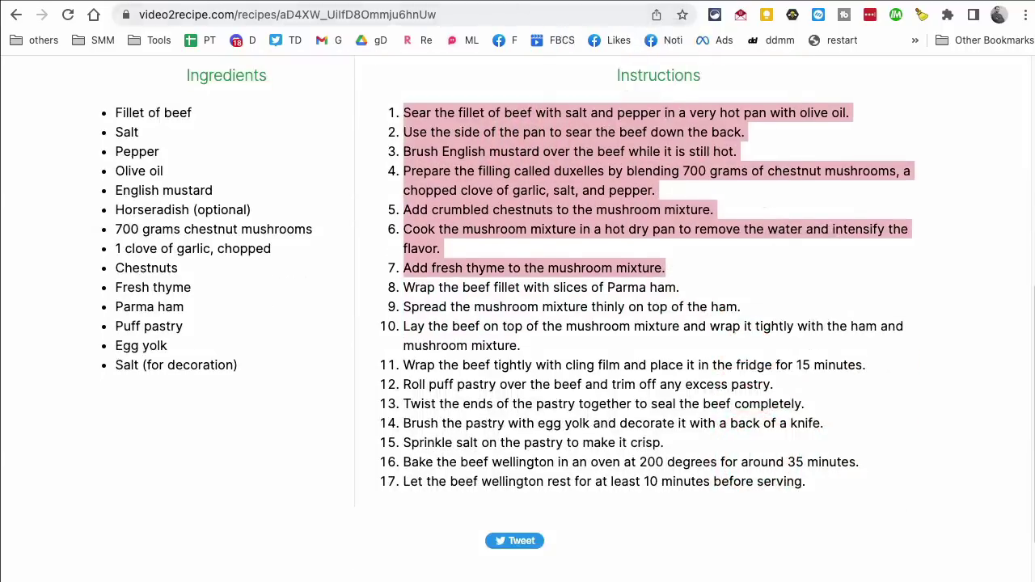
Step: Switch to Bard, restore its suspended page and enter the prompt "can you write me a 300 word blog on the benefits of taking naps"
click(594, 2)
scroll(652, 444, down, 1)
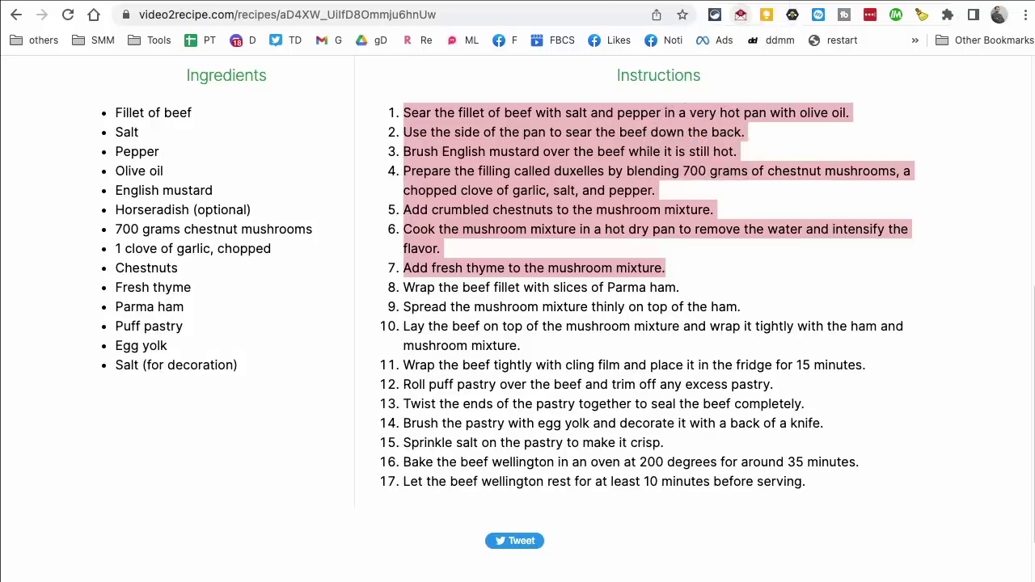
click(768, 0)
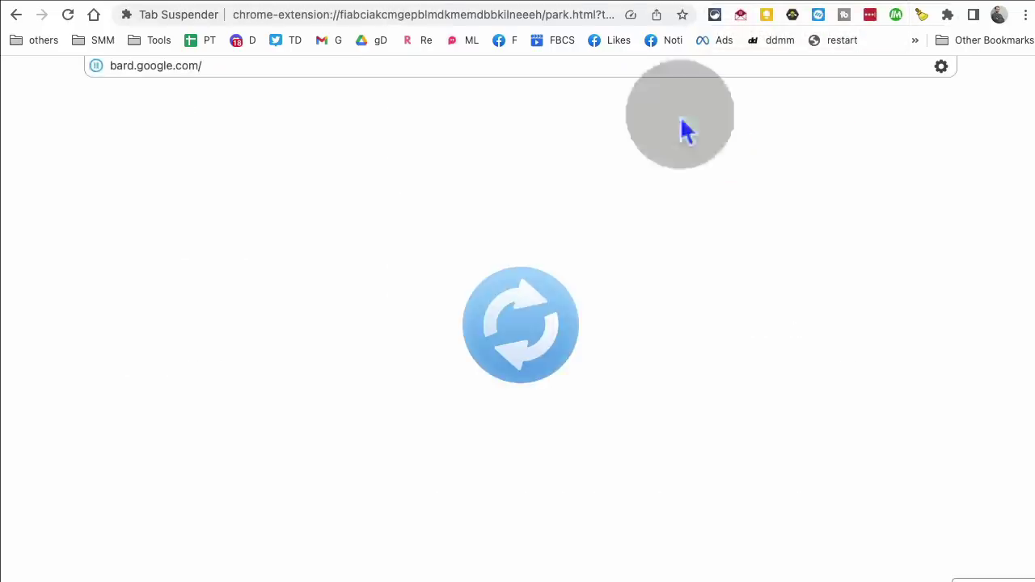
click(549, 307)
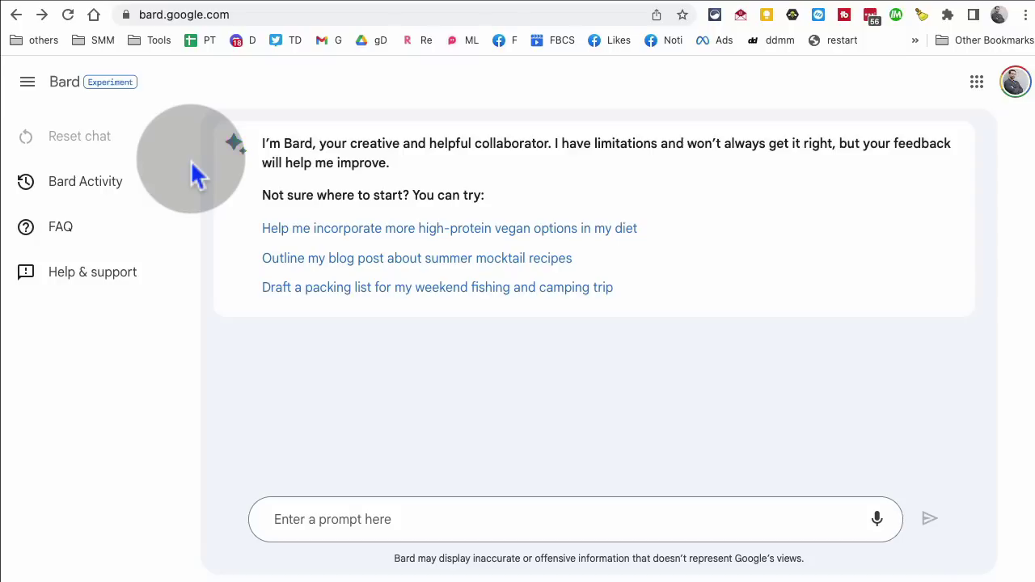
click(381, 509)
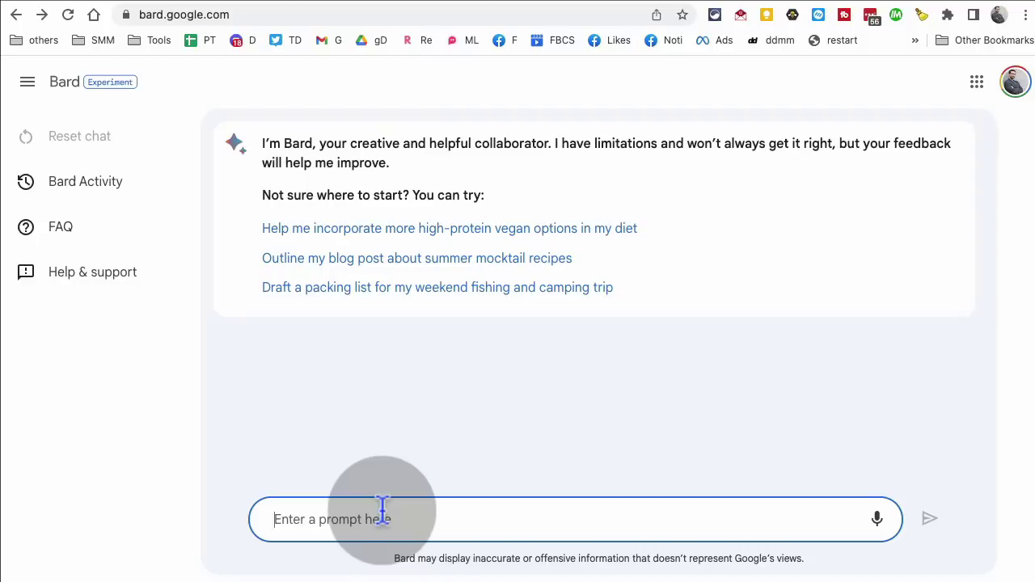
text(c)
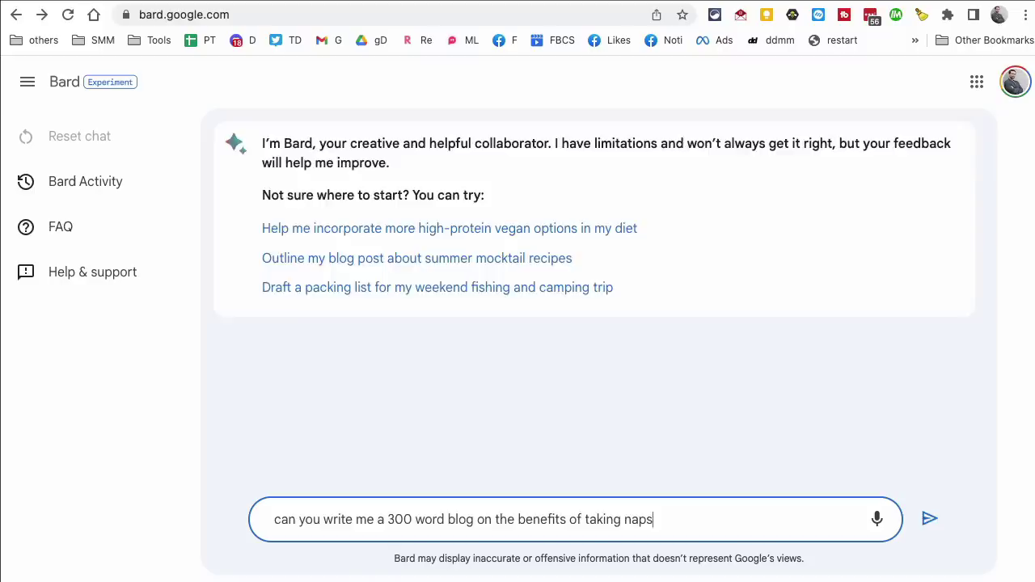
Step: Submit the nap blog prompt and read the generated blog, highlighting its introduction and the first two benefits
key(Return)
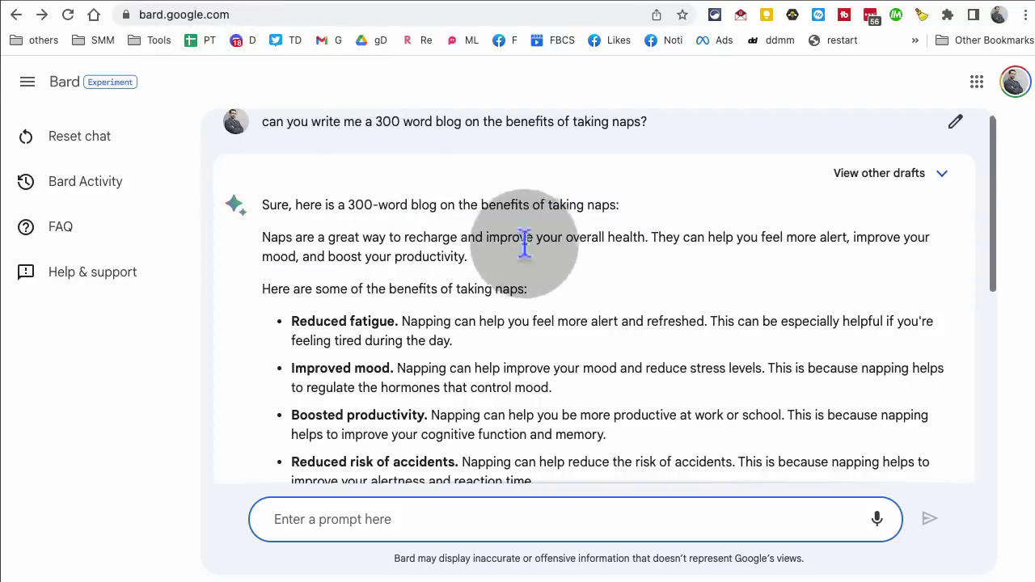
scroll(557, 279, down, 2)
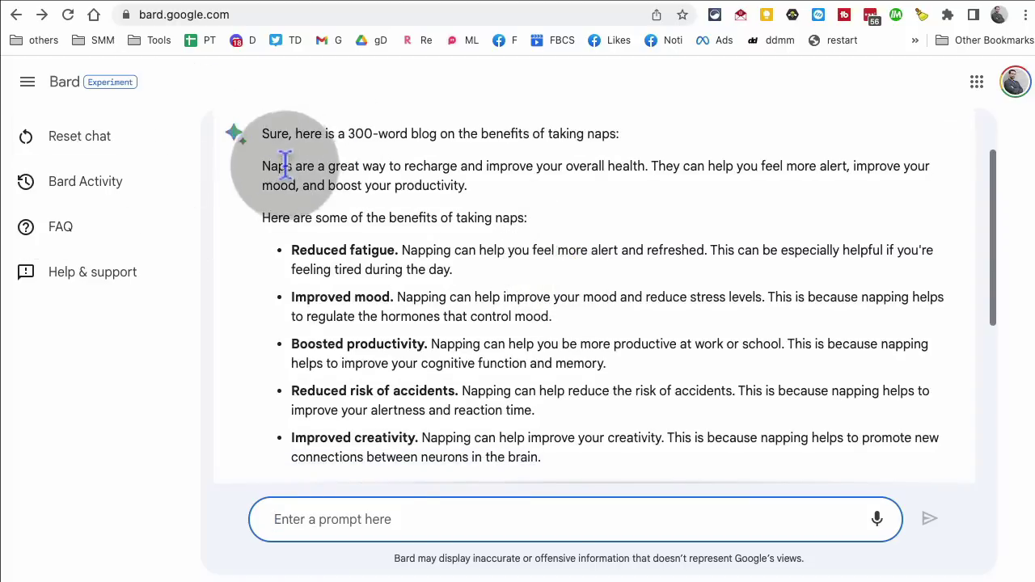
drag(283, 166, 612, 323)
click(612, 323)
scroll(704, 312, down, 8)
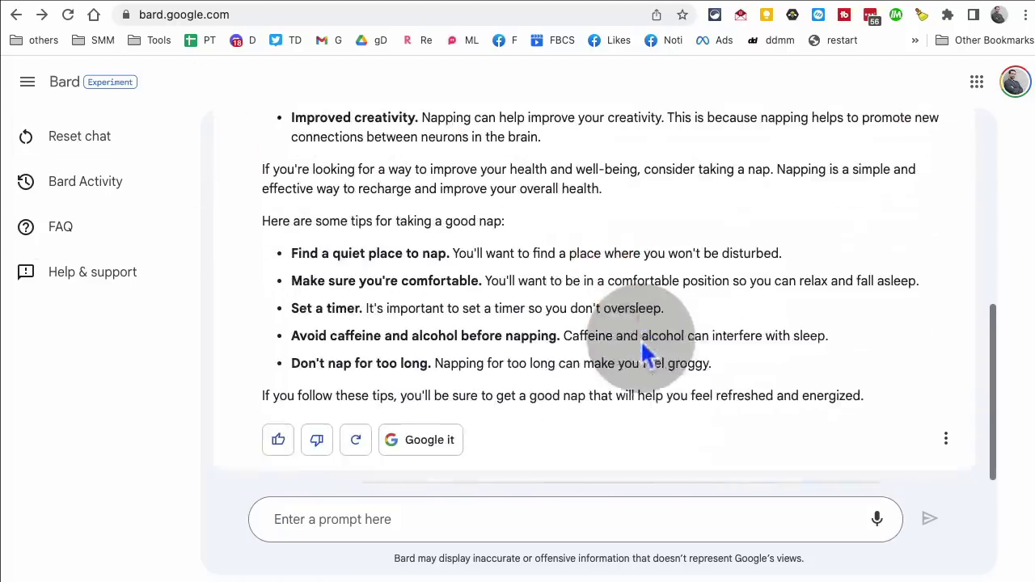
scroll(722, 387, up, 10)
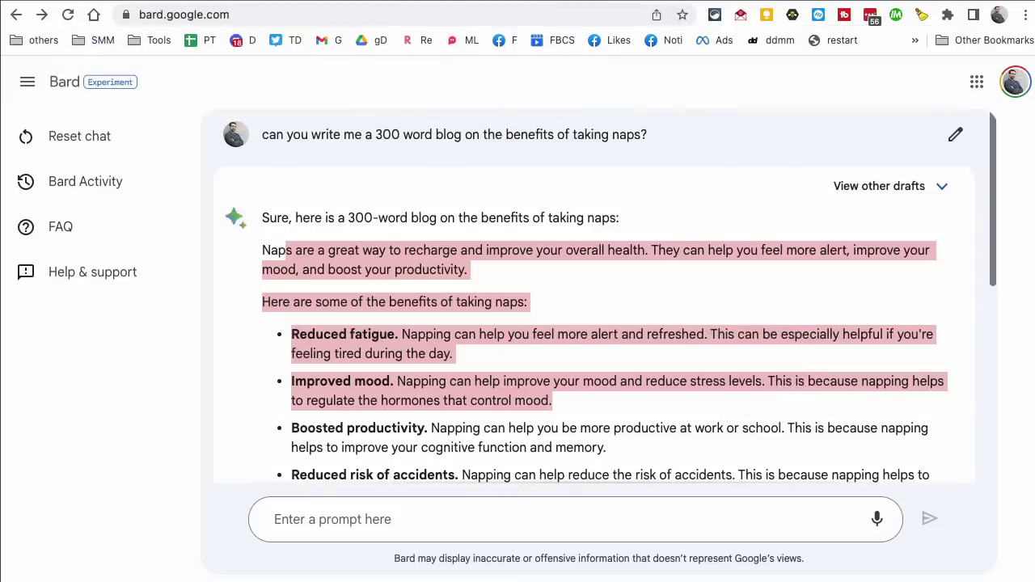
Step: Switch to promptvibes.com, highlight its tagline about discovering ChatGPT prompts and review the prompt categories
click(740, 1)
click(535, 321)
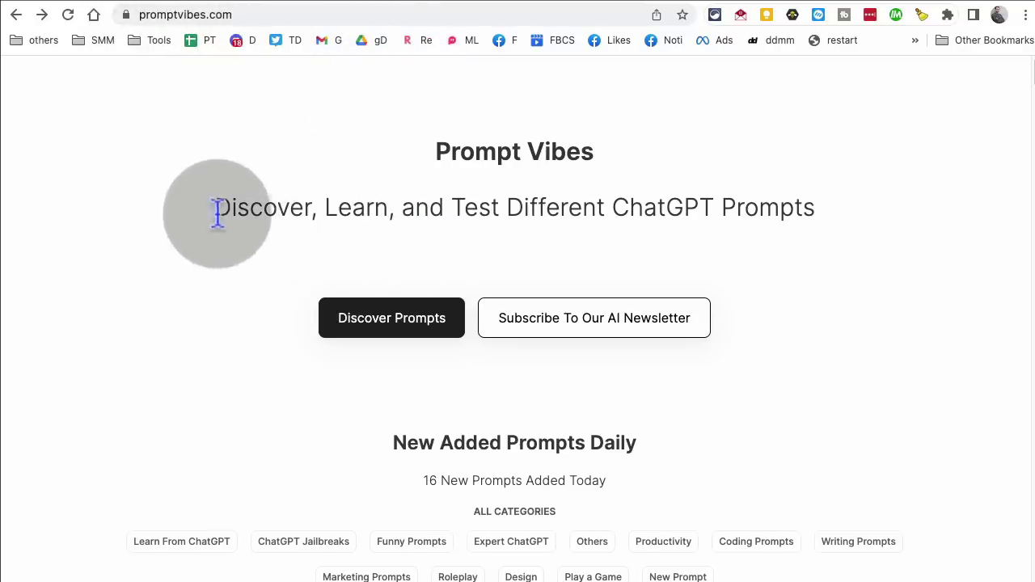
drag(216, 209, 859, 242)
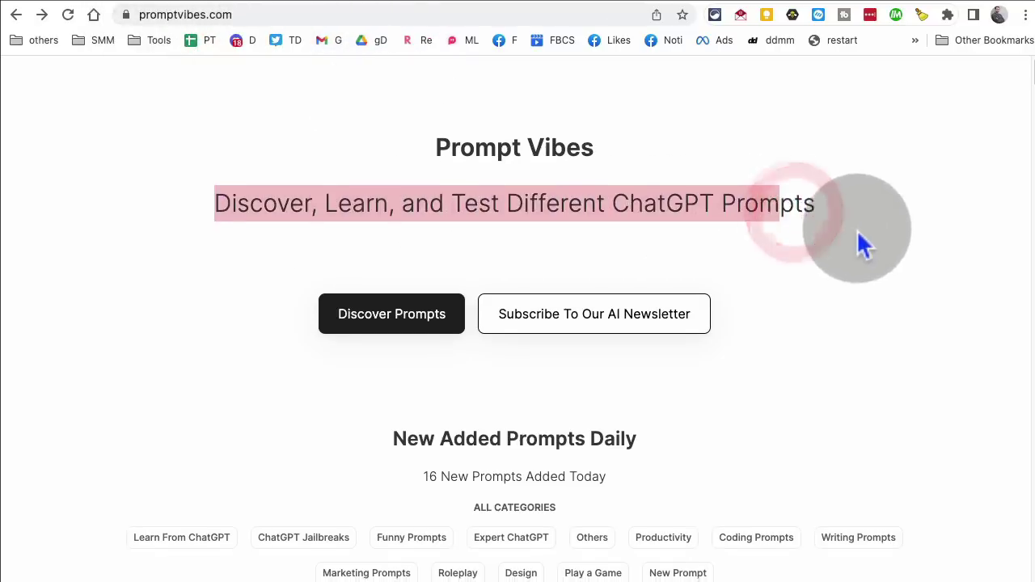
scroll(862, 245, down, 3)
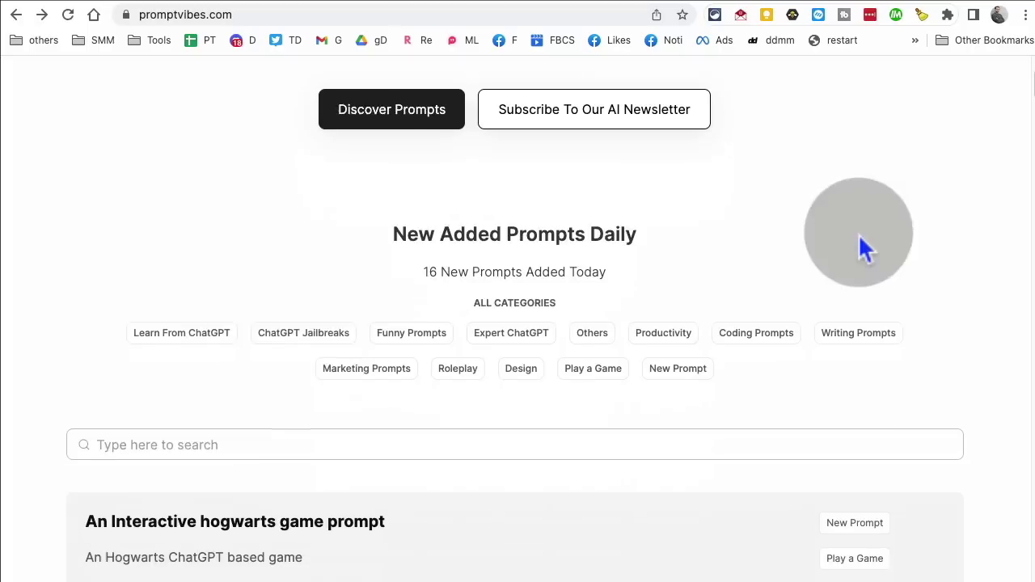
Step: Search the prompt library for "marketing" and look over the matching prompts
click(181, 445)
text(marketing)
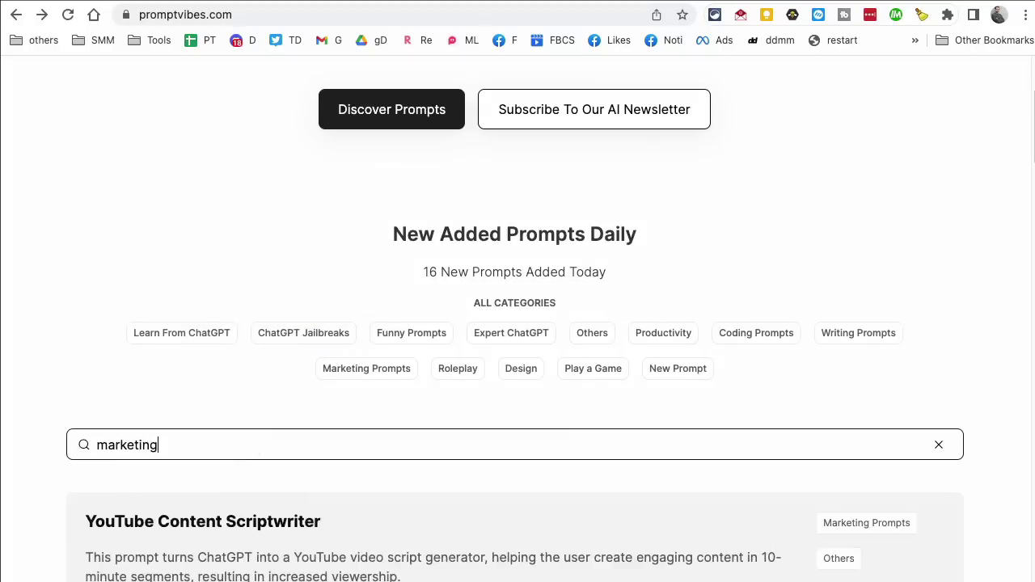
scroll(393, 462, down, 4)
scroll(386, 475, up, 4)
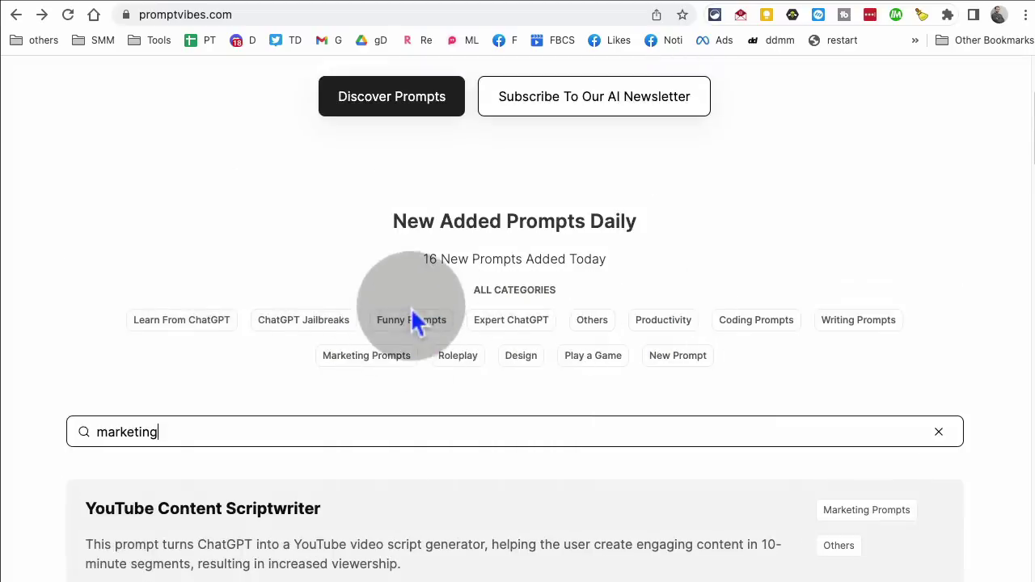
Step: Filter the prompts by the Marketing Prompts category and browse the list down to Social Media Copywriting
click(376, 361)
scroll(721, 317, down, 3)
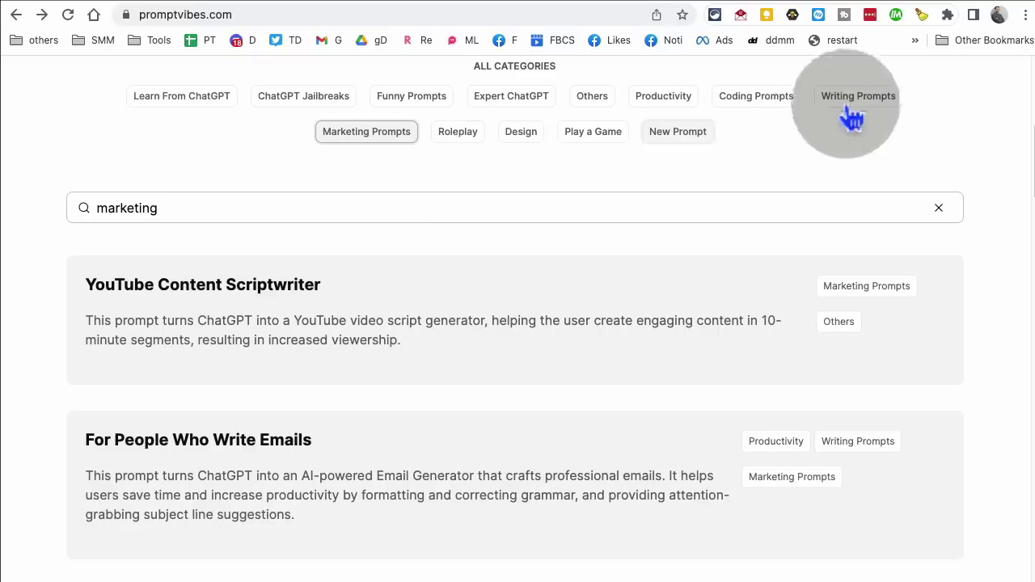
scroll(849, 144, up, 2)
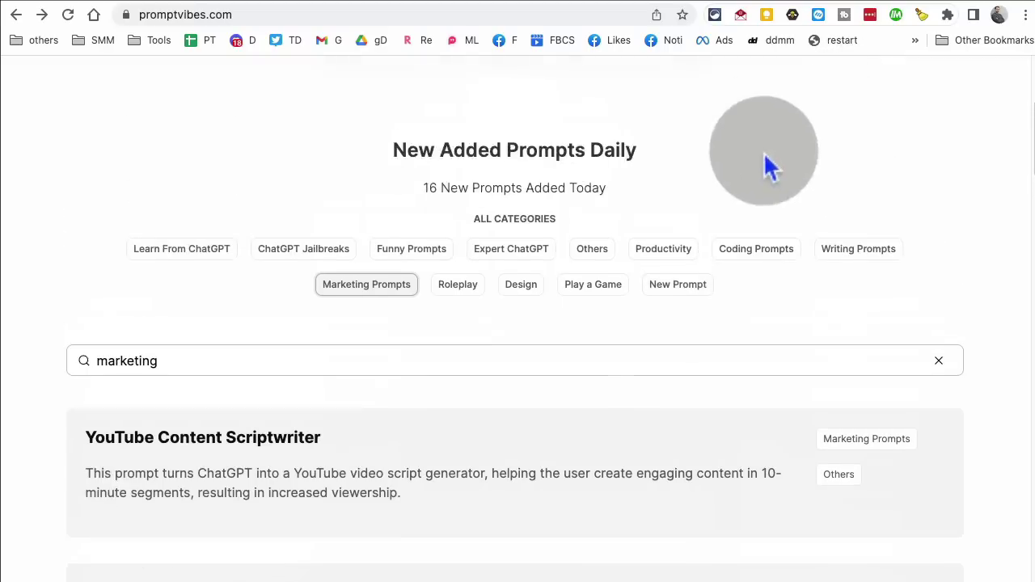
scroll(780, 165, down, 5)
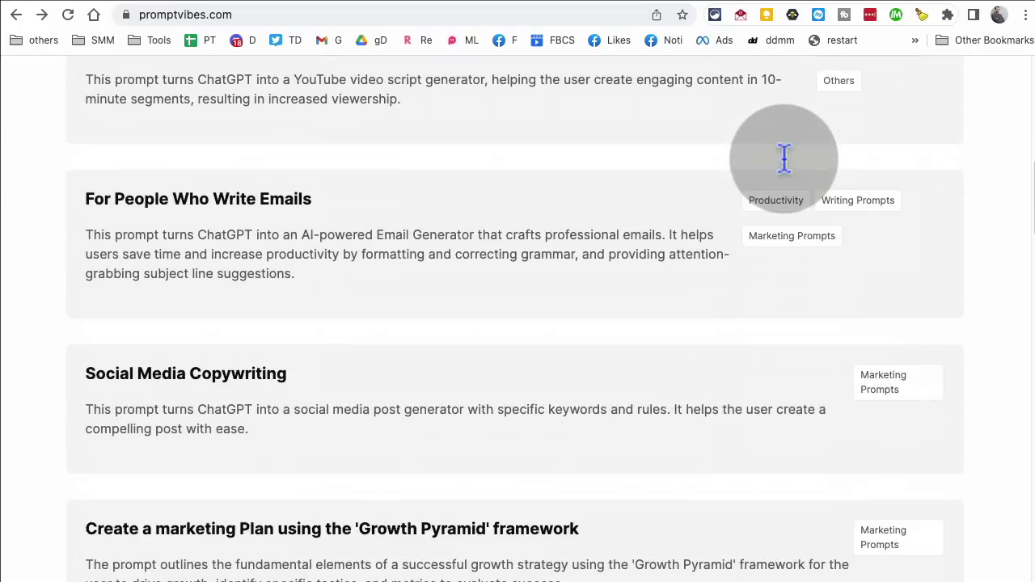
scroll(404, 243, down, 3)
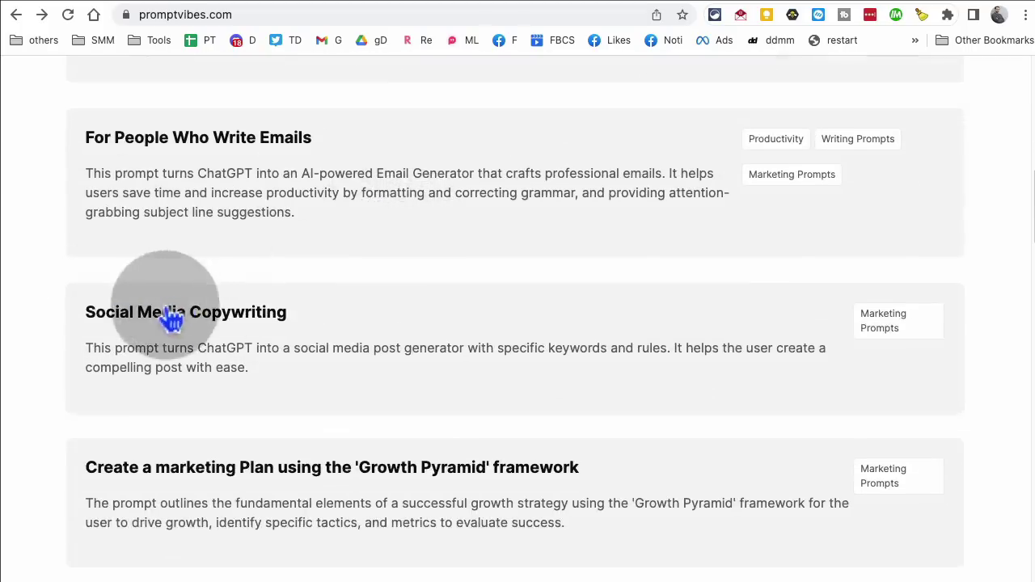
Step: Expand the Social Media Copywriting prompt and copy its full template text
click(171, 321)
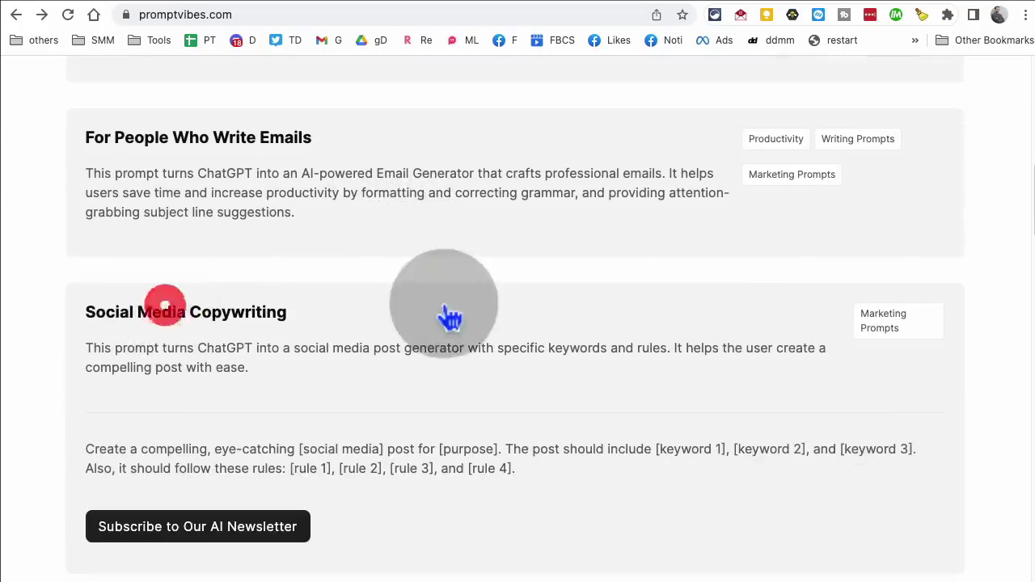
scroll(461, 318, down, 3)
drag(547, 354, 74, 322)
right_click(204, 346)
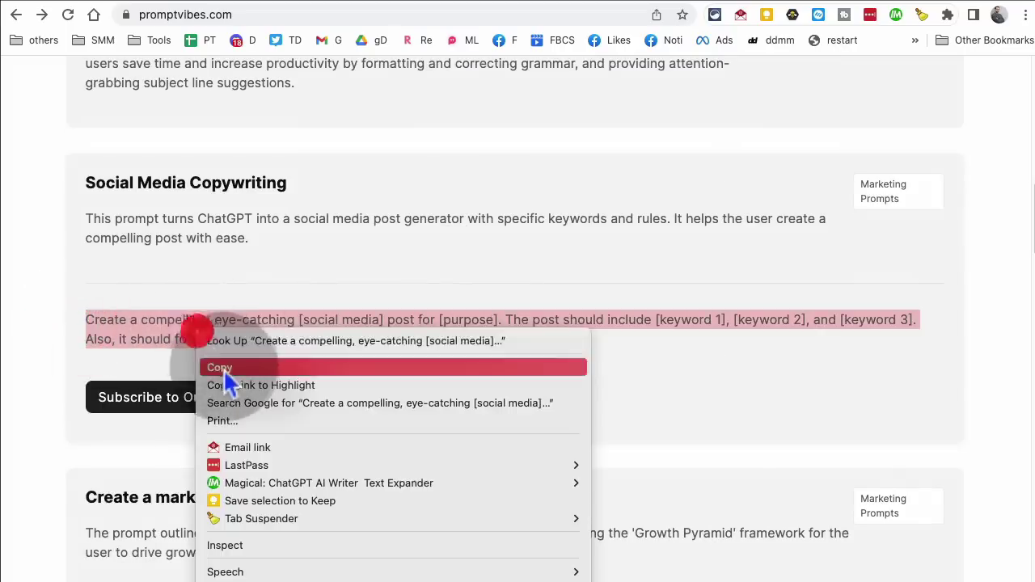
click(225, 368)
Step: Browse the growth framework marketing prompts, and return to the Prompt Vibes heading and site address
scroll(559, 316, down, 1)
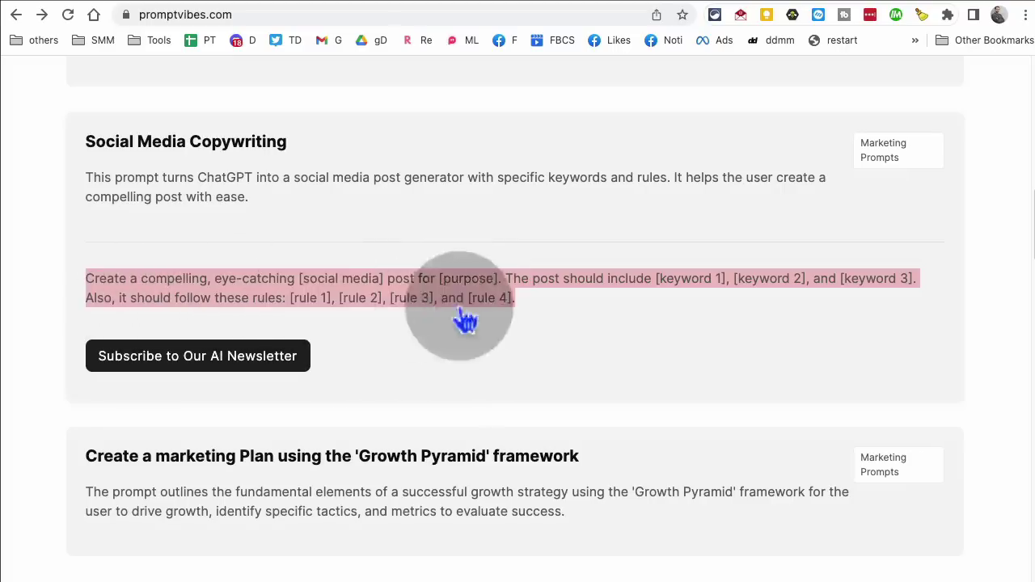
scroll(469, 326, down, 3)
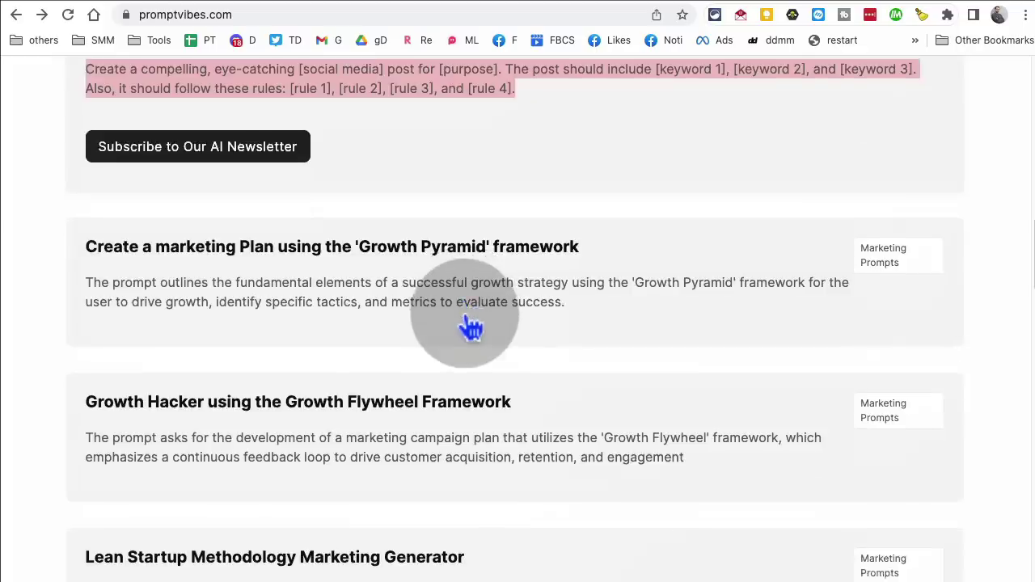
scroll(468, 326, up, 15)
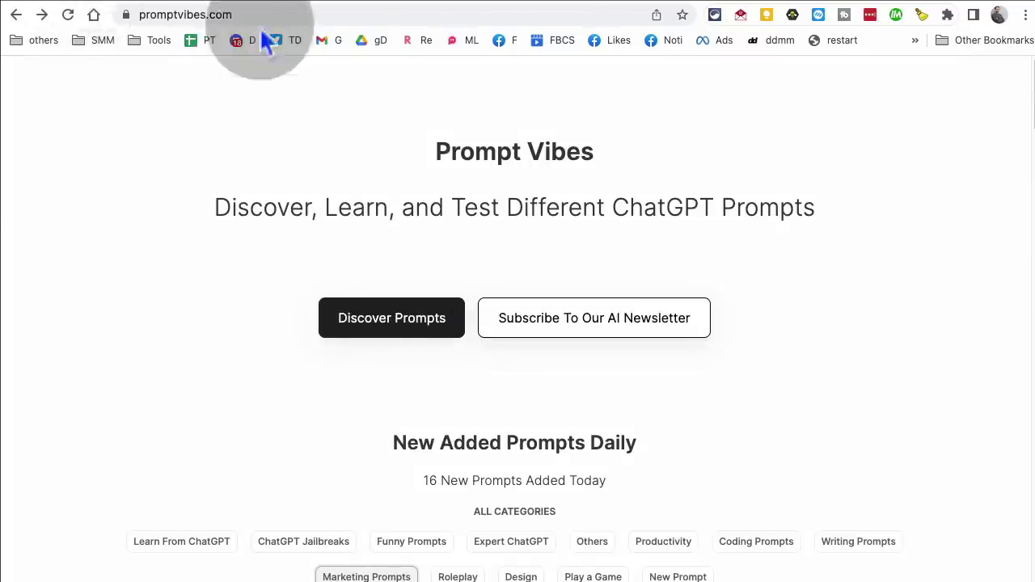
click(254, 22)
click(301, 97)
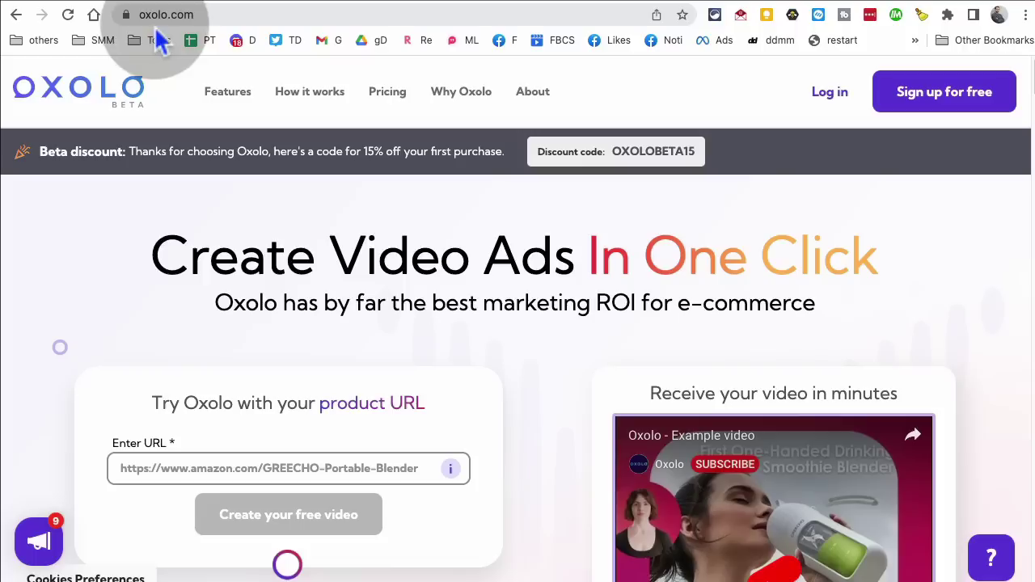
Step: On oxolo.com, highlight the site address and the heading "Create Video Ads In One Click"
click(207, 14)
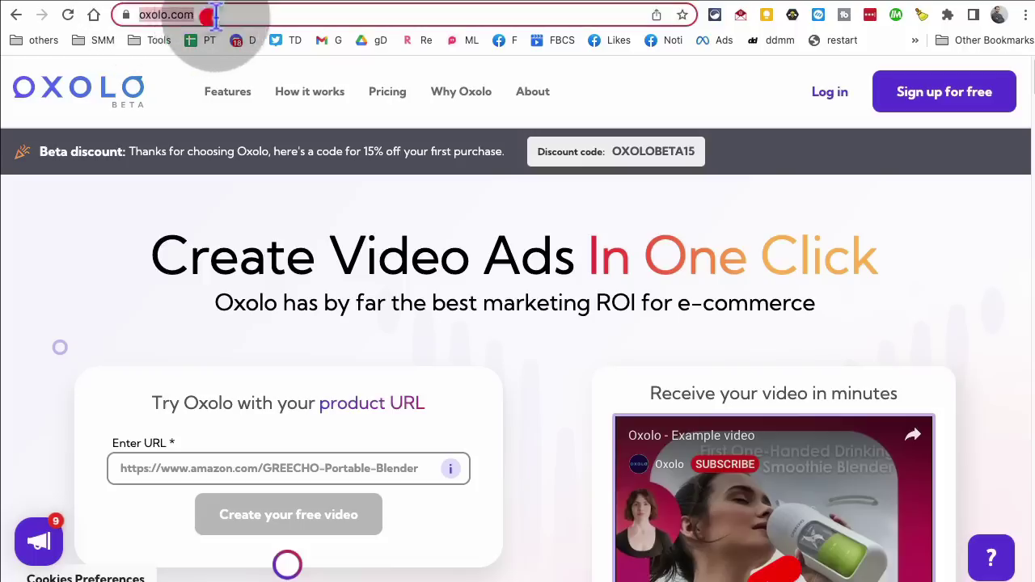
drag(267, 256, 469, 255)
drag(655, 243, 752, 308)
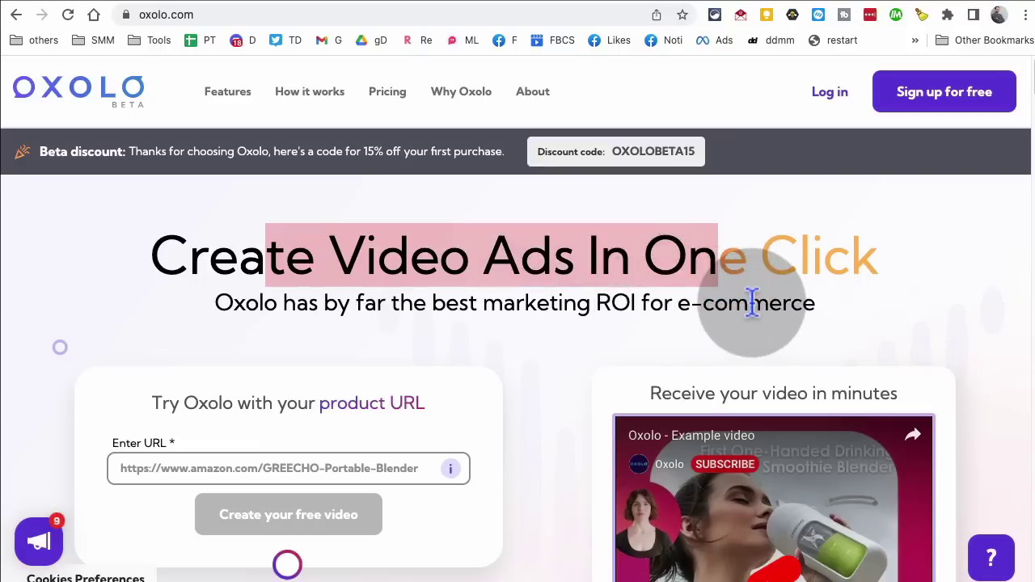
drag(212, 257, 792, 265)
click(792, 265)
Step: Skim the Oxolo page through the AI actors and voices showcase and return to the Enter URL step
scroll(796, 275, down, 15)
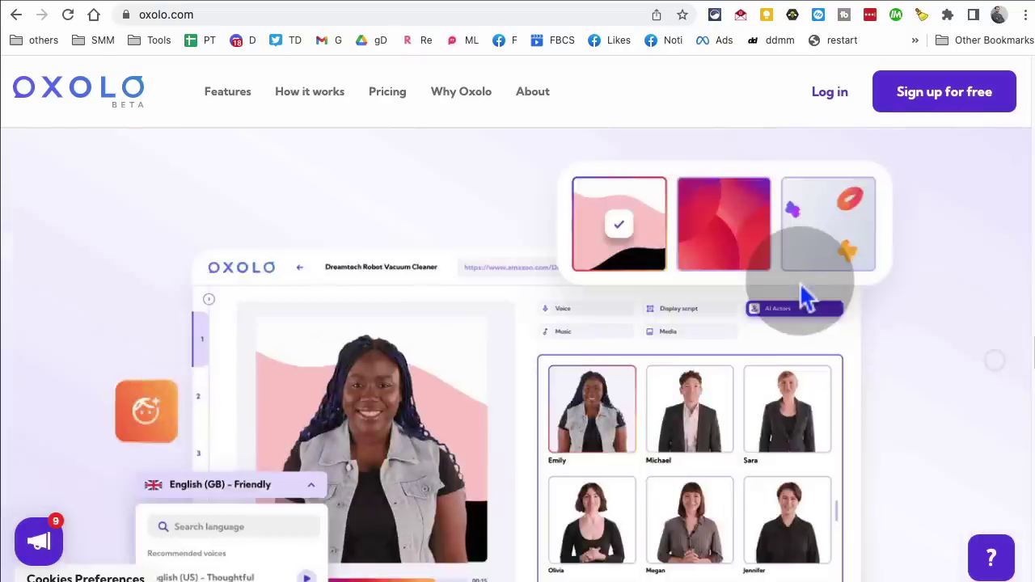
scroll(804, 301, down, 15)
scroll(804, 300, up, 5)
scroll(804, 301, up, 10)
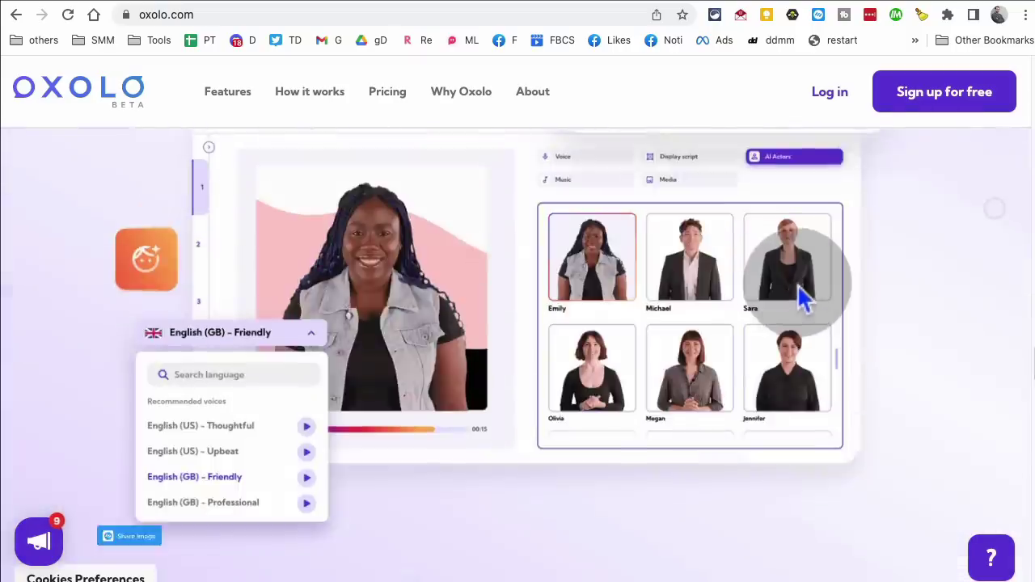
scroll(804, 300, up, 10)
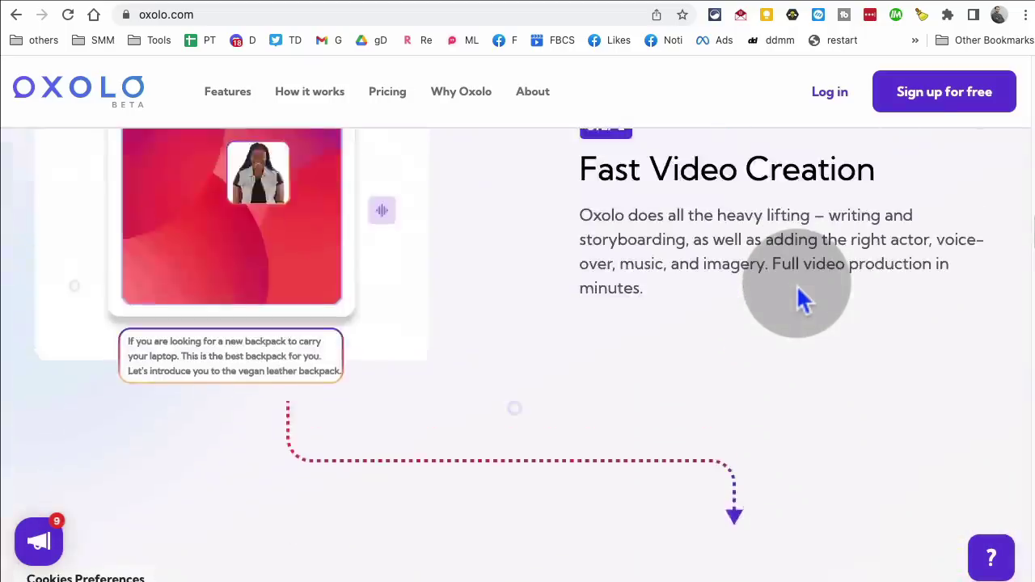
scroll(800, 300, up, 8)
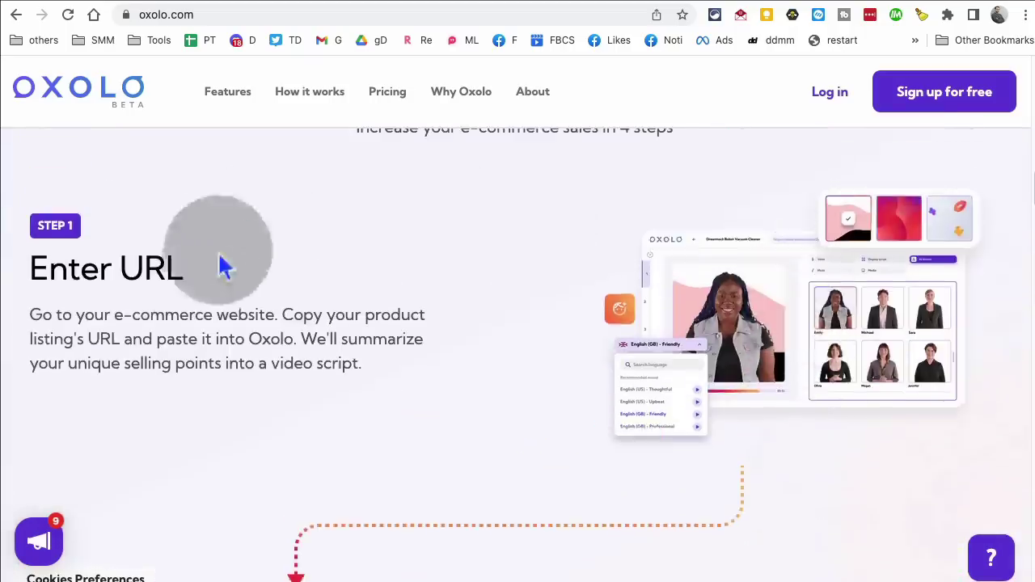
Step: Highlight and read the Step 1 instructions on copying an e-commerce product listing's URL into Oxolo
drag(114, 315, 350, 332)
scroll(347, 331, up, 2)
scroll(348, 330, down, 1)
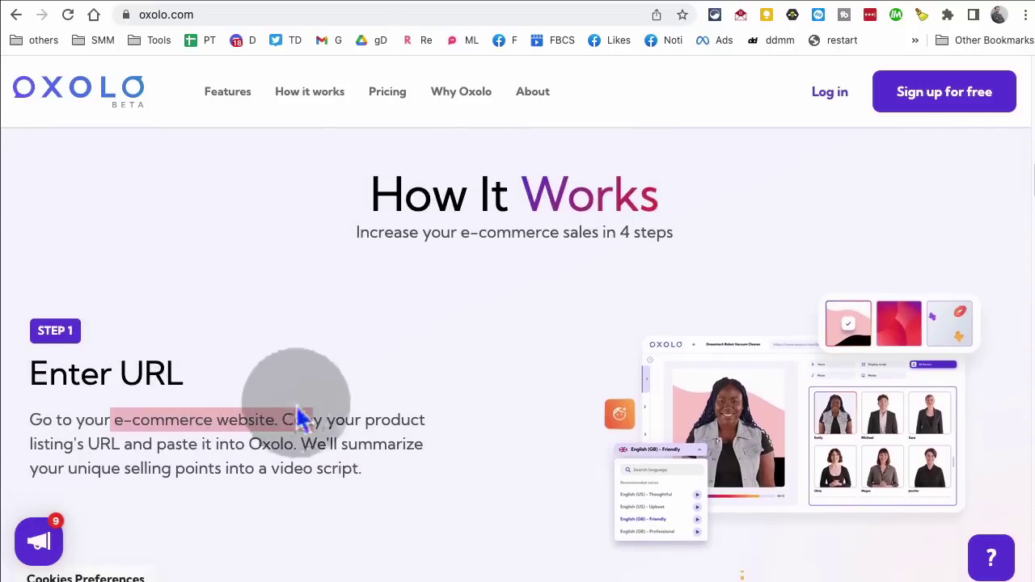
drag(143, 419, 340, 443)
Step: Read How It Works steps 2 to 4: Fast Video Creation, Final Polish, and Download & Share
scroll(372, 457, down, 6)
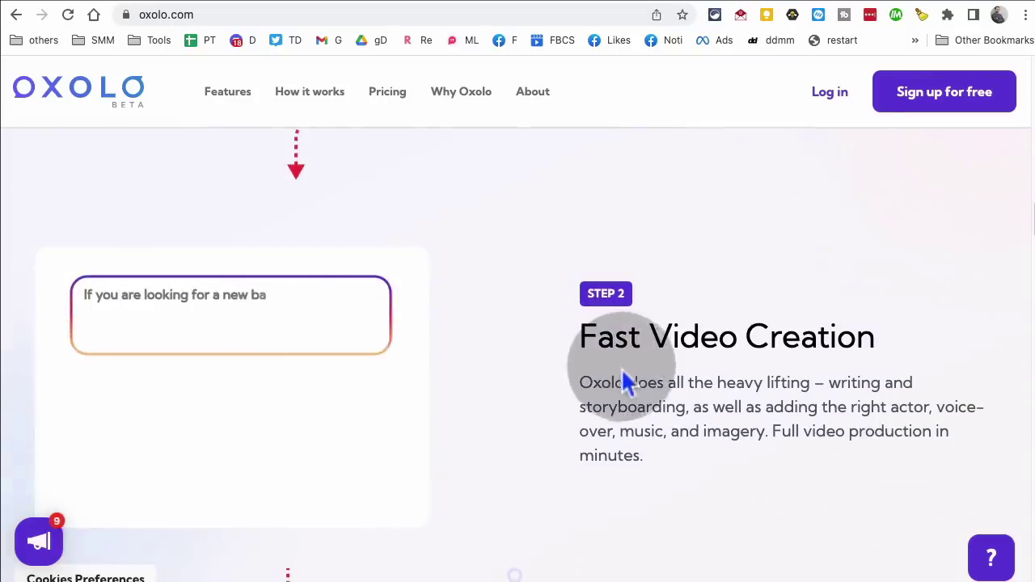
scroll(693, 250, down, 3)
scroll(691, 299, down, 3)
scroll(728, 316, down, 3)
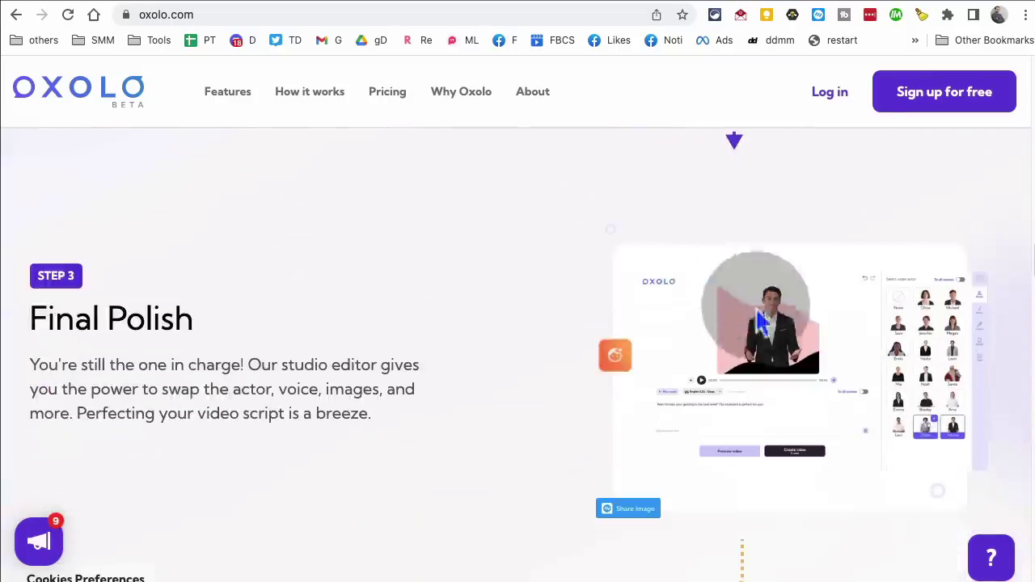
scroll(736, 324, down, 5)
scroll(742, 327, down, 3)
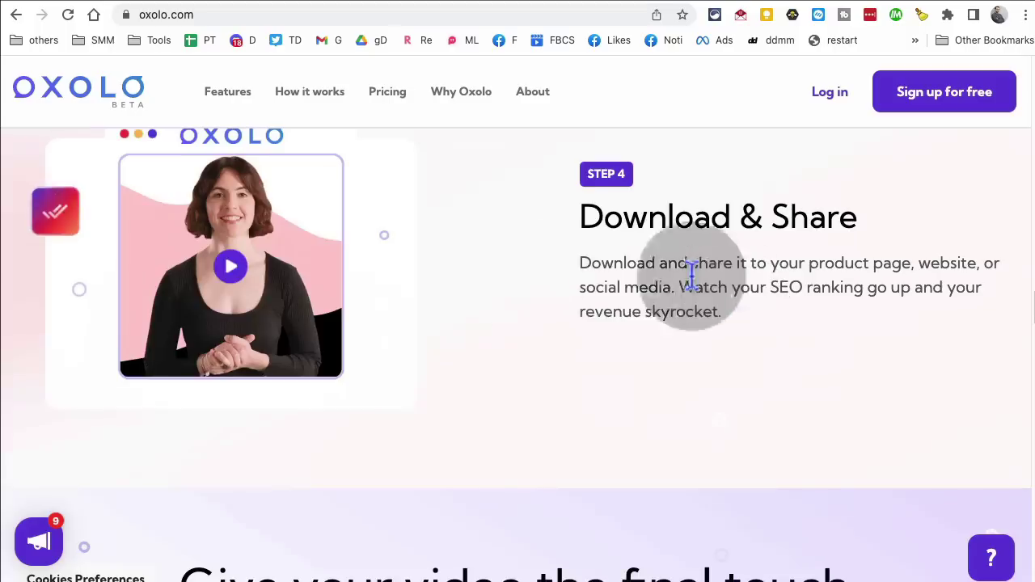
Step: Return to the product URL form, play the Oxolo example video beside it and pause it
scroll(684, 319, down, 10)
scroll(677, 335, up, 4)
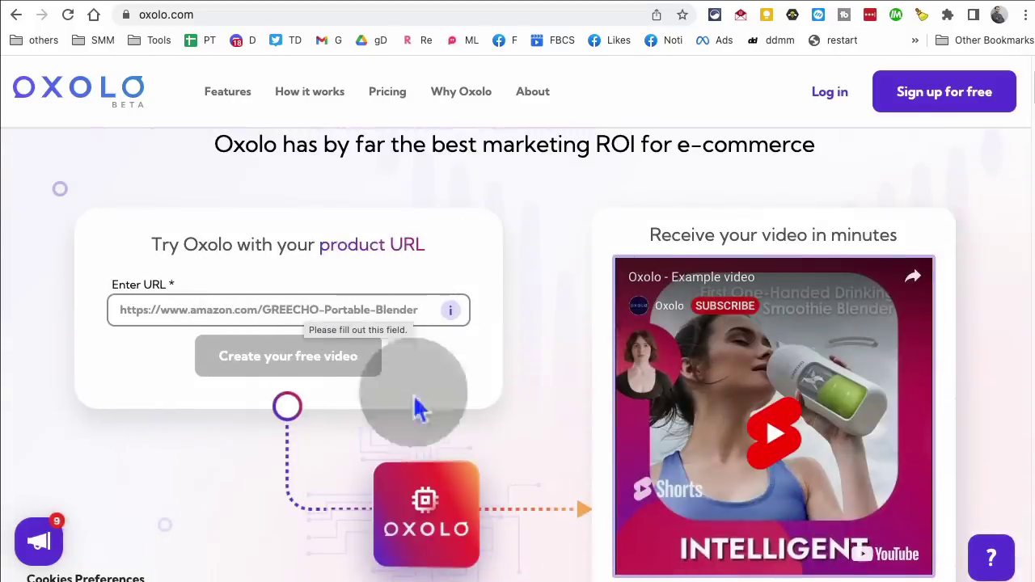
scroll(453, 448, down, 1)
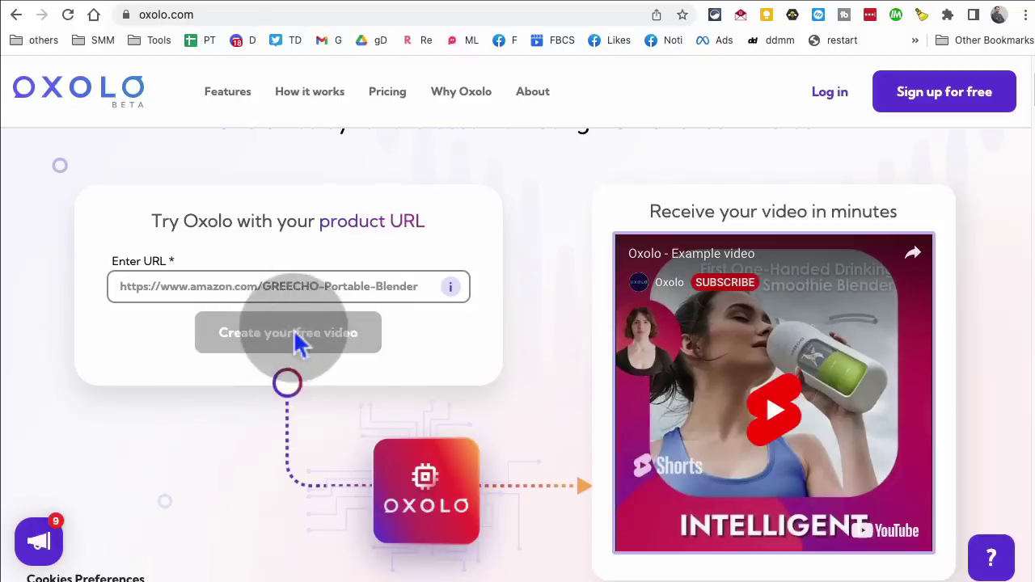
scroll(707, 364, down, 3)
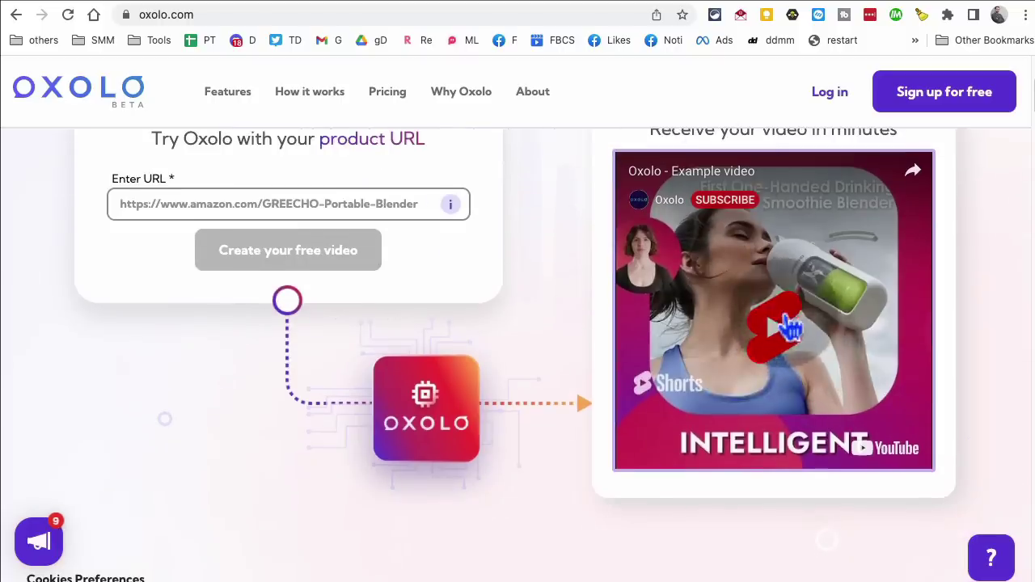
click(788, 325)
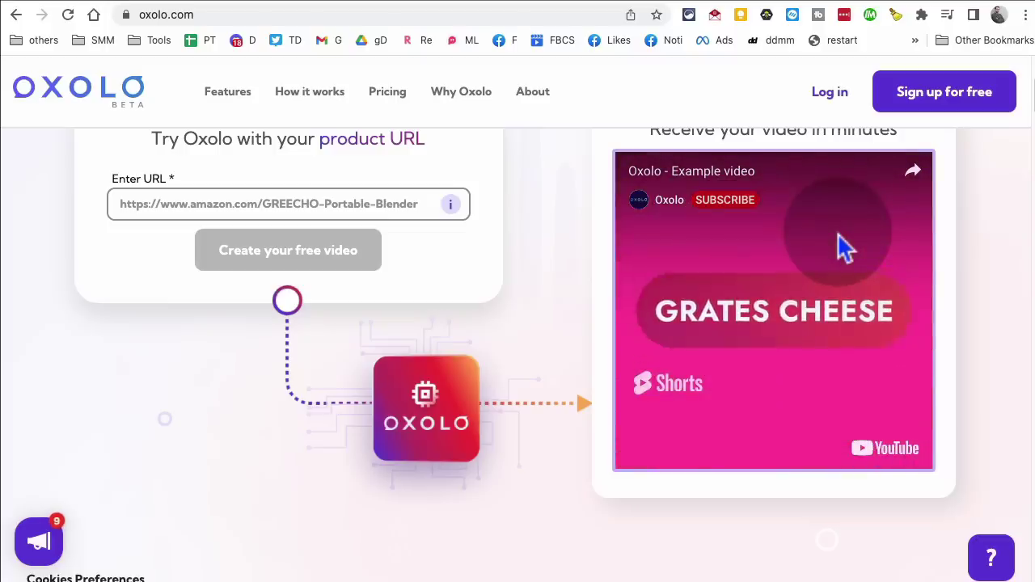
click(834, 232)
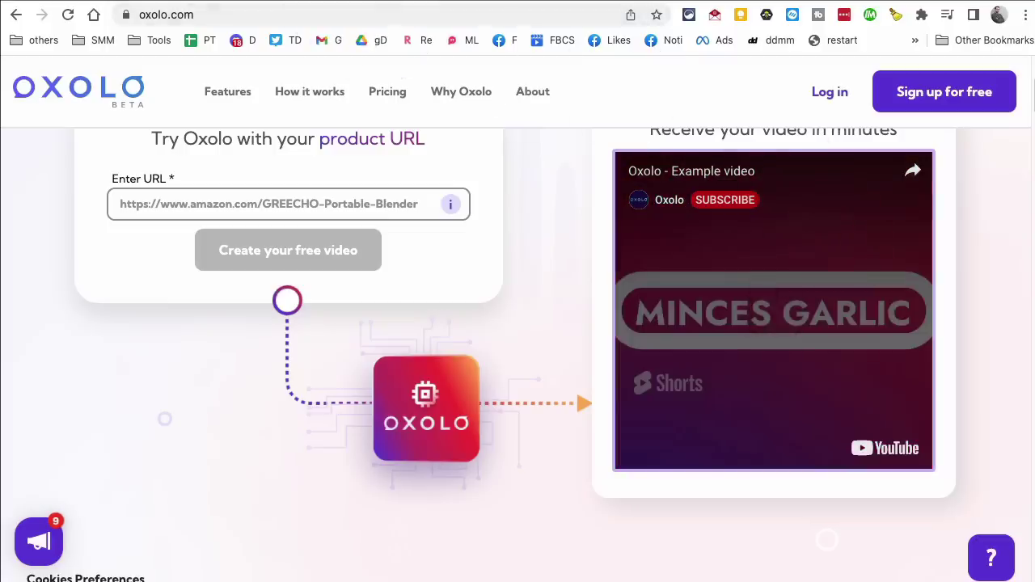